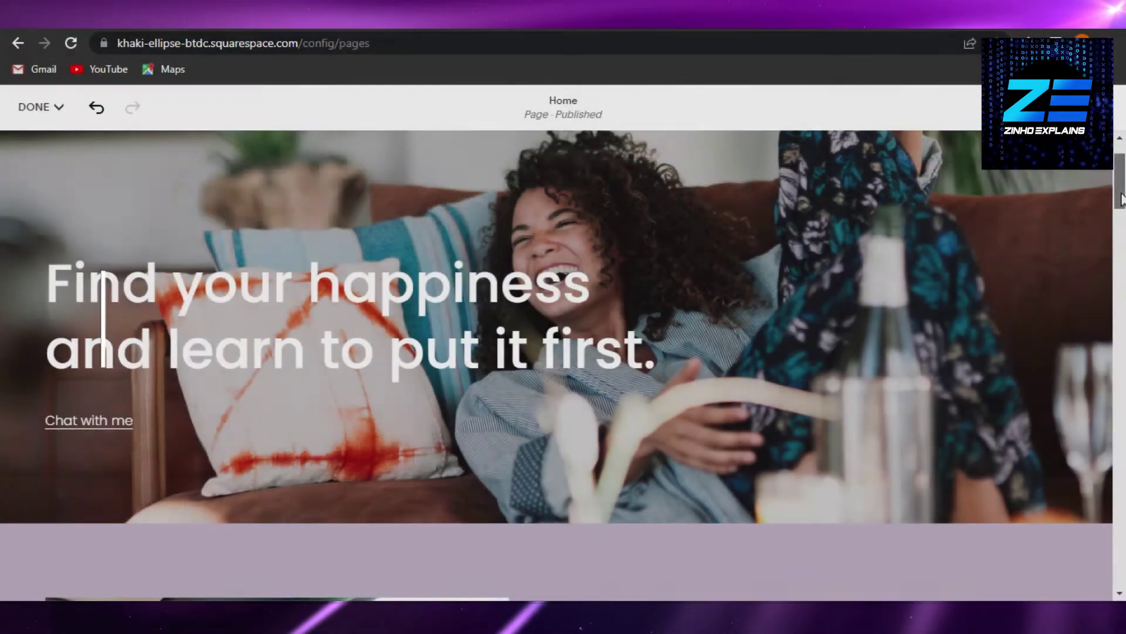
Step: Scroll through the Elfsight Applications catalogue to browse the available widget apps
{"action": "left_click_drag", "start_coordinate": [1120, 199], "coordinate": [1124, 365]}
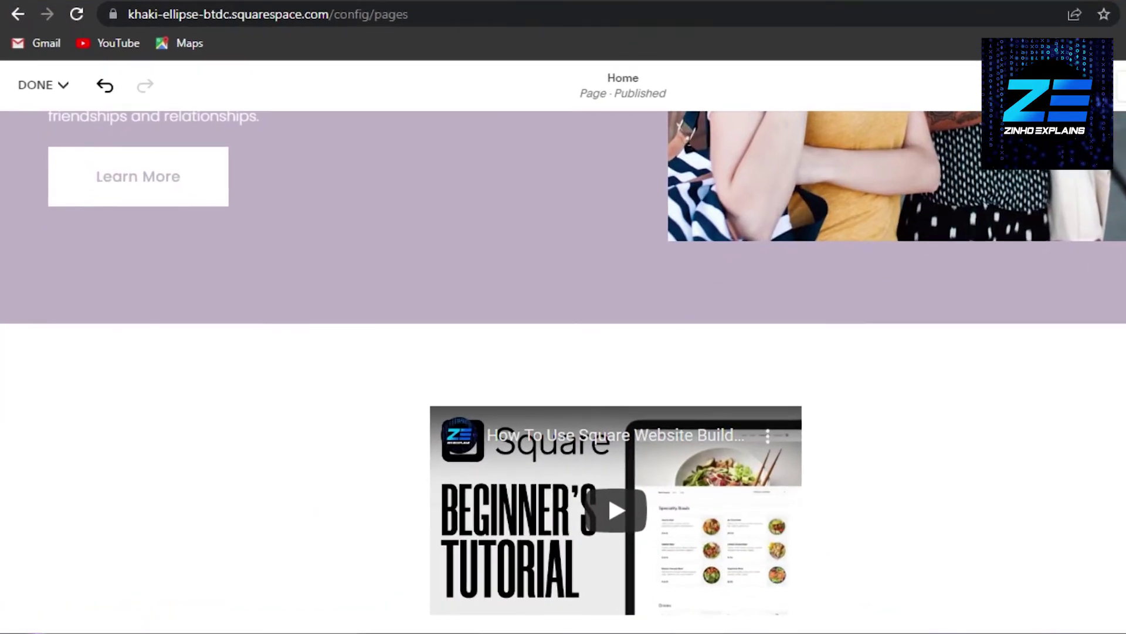
{"action": "scroll", "coordinate": [563, 369], "scroll_direction": "down", "scroll_amount": 15}
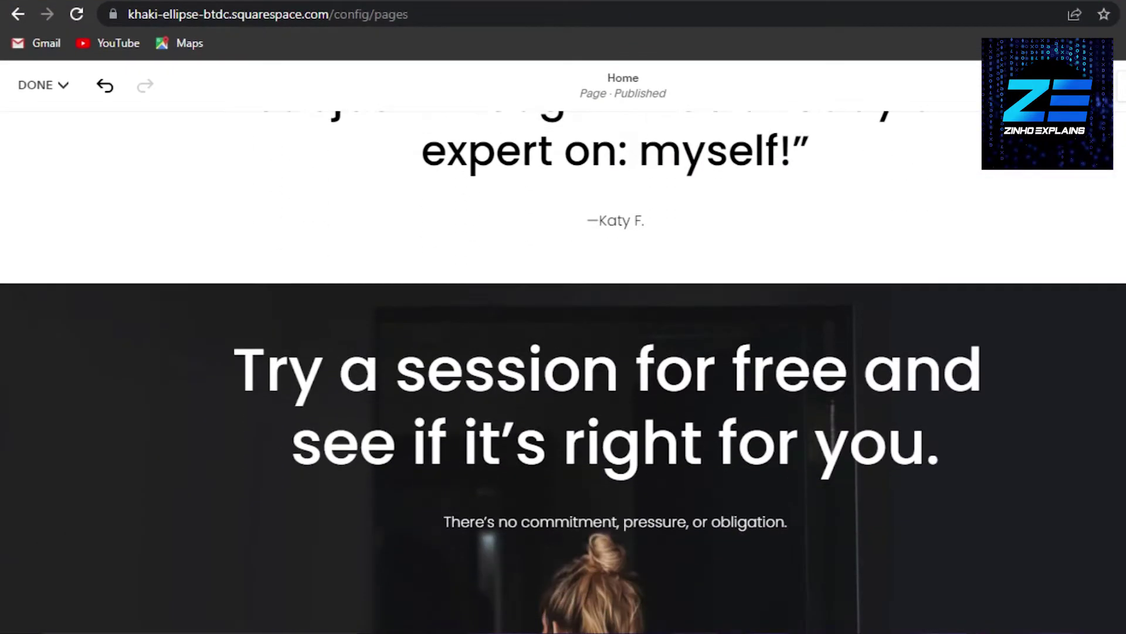
{"action": "scroll", "coordinate": [563, 370], "scroll_direction": "down", "scroll_amount": 2}
{"action": "scroll", "coordinate": [563, 370], "scroll_direction": "up", "scroll_amount": 20}
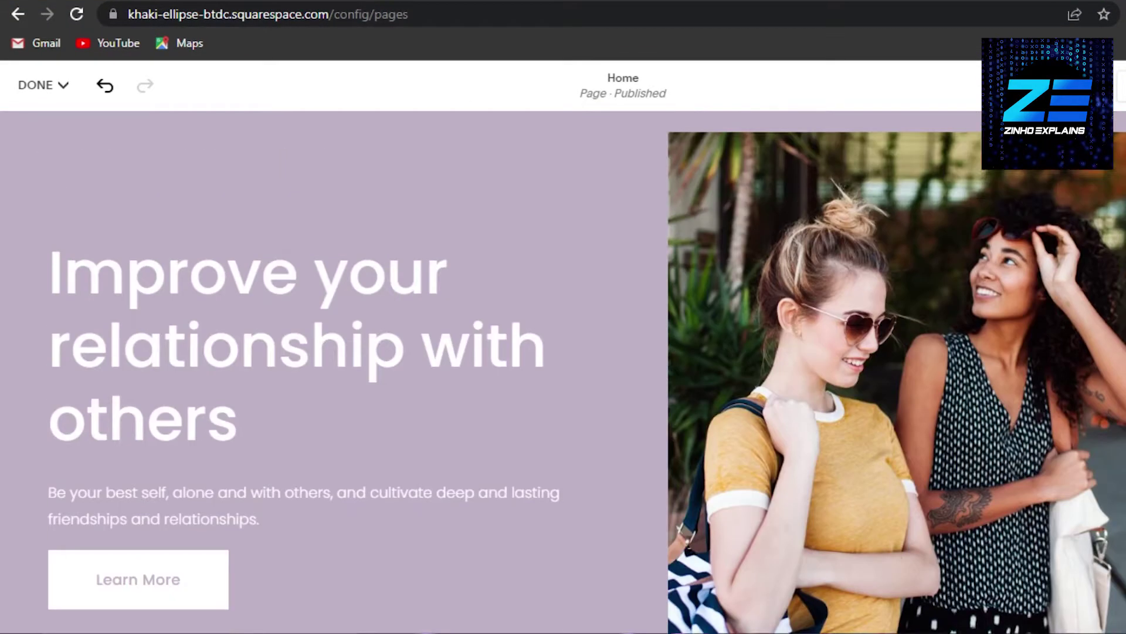
{"action": "scroll", "coordinate": [563, 369], "scroll_direction": "up", "scroll_amount": 15}
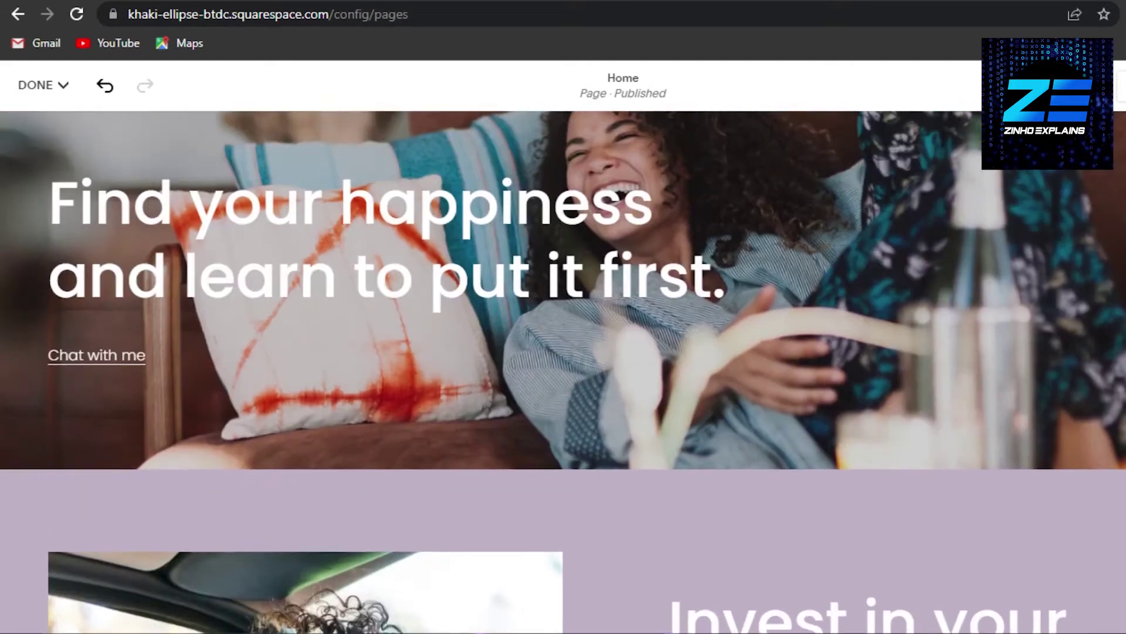
{"action": "scroll", "coordinate": [563, 370], "scroll_direction": "up", "scroll_amount": 3}
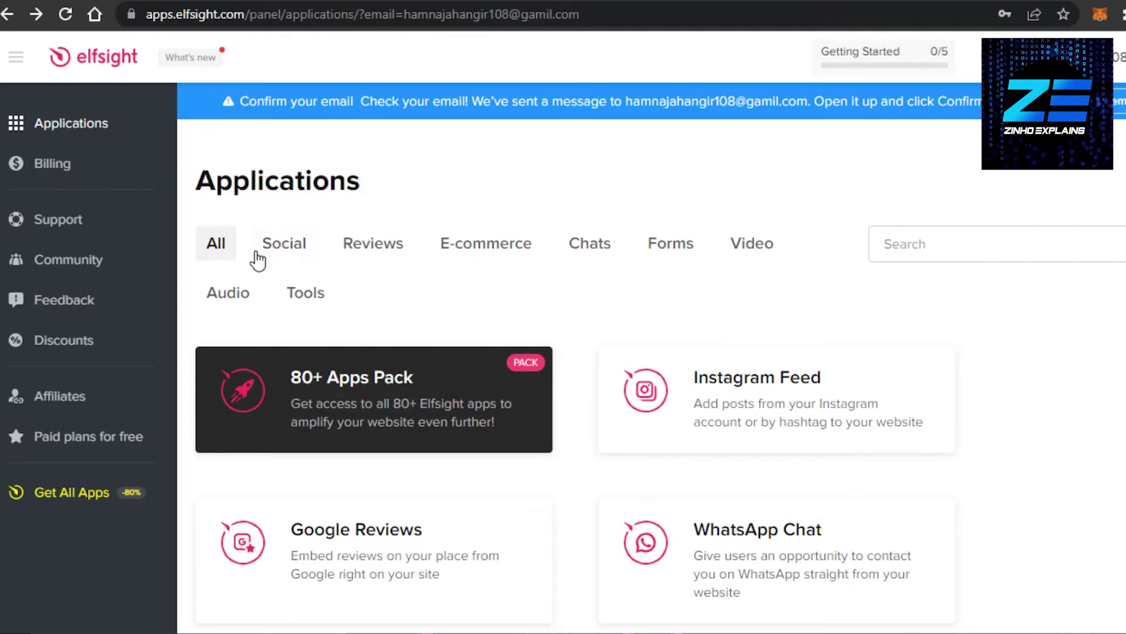
Step: Filter the catalogue to Reviews and browse apps like Testimonials Slider, Yelp and Etsy Reviews
{"action": "left_click", "coordinate": [372, 257]}
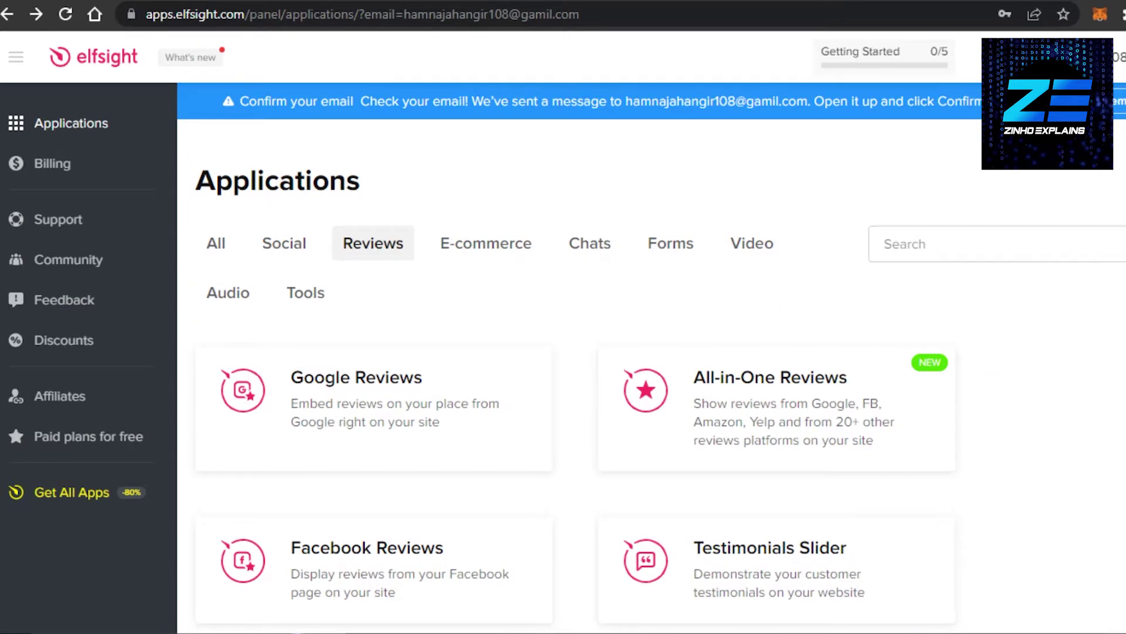
{"action": "scroll", "coordinate": [651, 357], "scroll_direction": "down", "scroll_amount": 8}
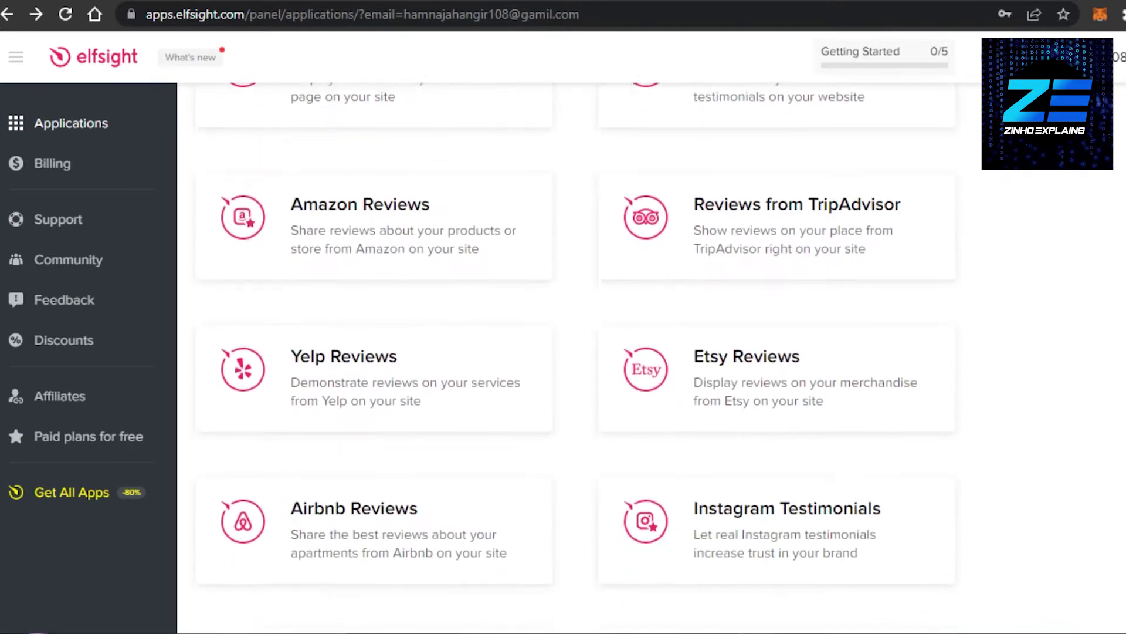
{"action": "scroll", "coordinate": [576, 352], "scroll_direction": "down", "scroll_amount": 6}
{"action": "scroll", "coordinate": [576, 352], "scroll_direction": "up", "scroll_amount": 9}
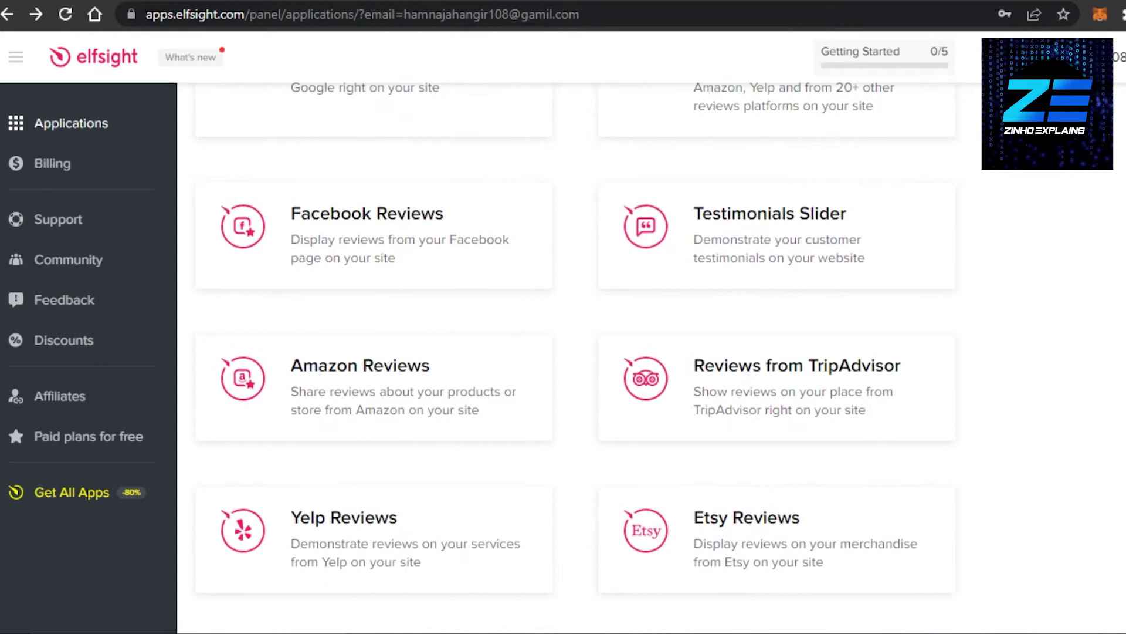
{"action": "scroll", "coordinate": [576, 352], "scroll_direction": "up", "scroll_amount": 4}
{"action": "scroll", "coordinate": [576, 352], "scroll_direction": "down", "scroll_amount": 4}
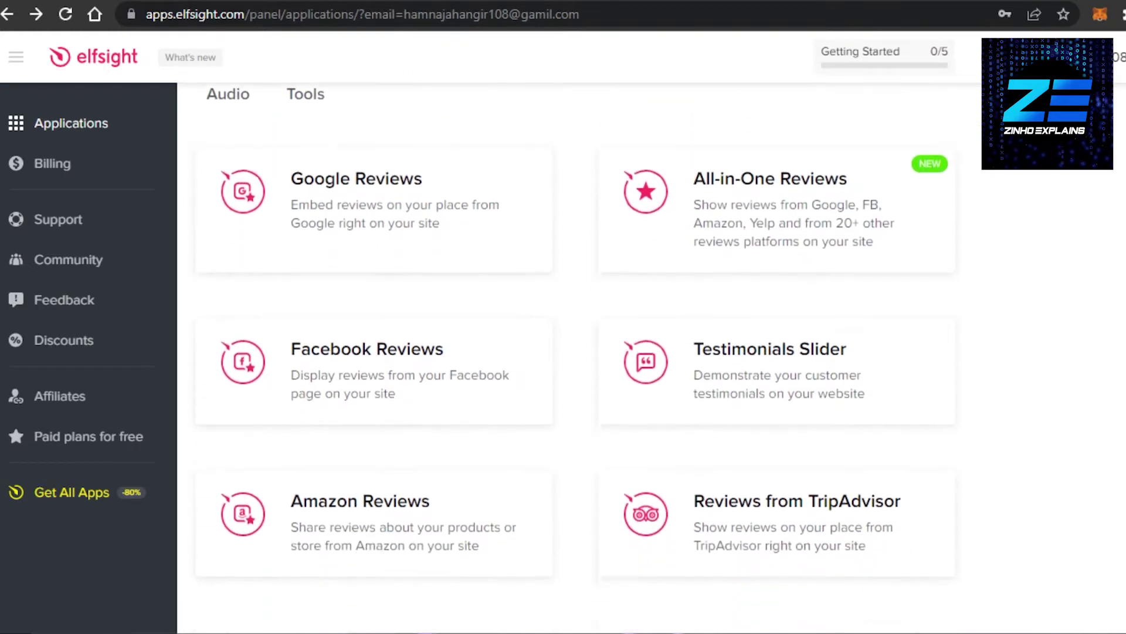
{"action": "scroll", "coordinate": [576, 352], "scroll_direction": "down", "scroll_amount": 7}
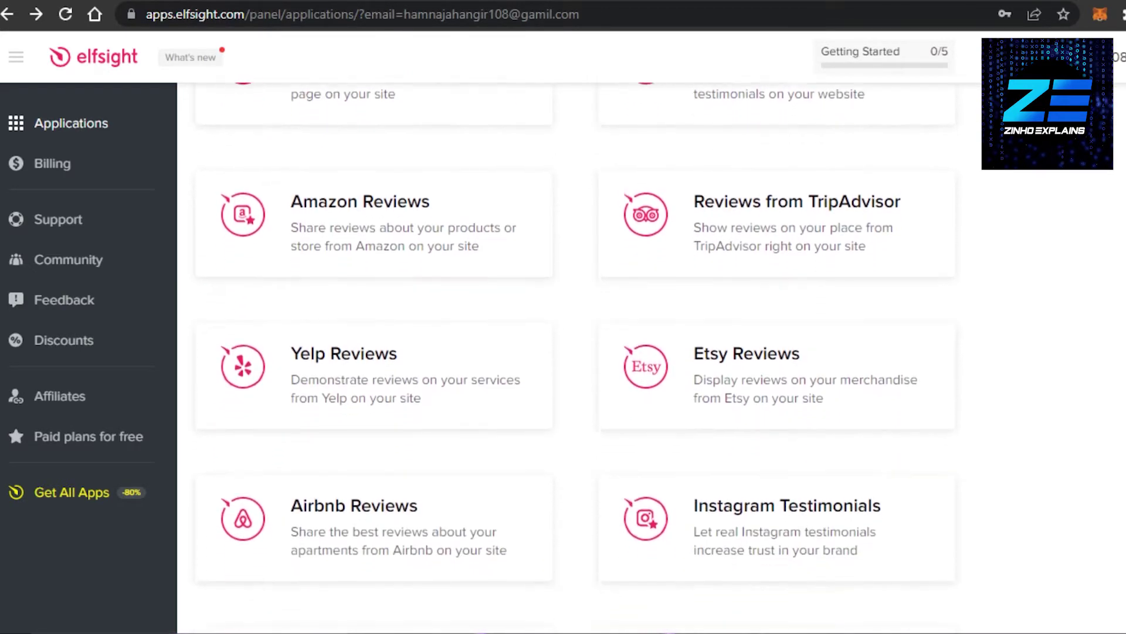
{"action": "scroll", "coordinate": [576, 352], "scroll_direction": "down", "scroll_amount": 3}
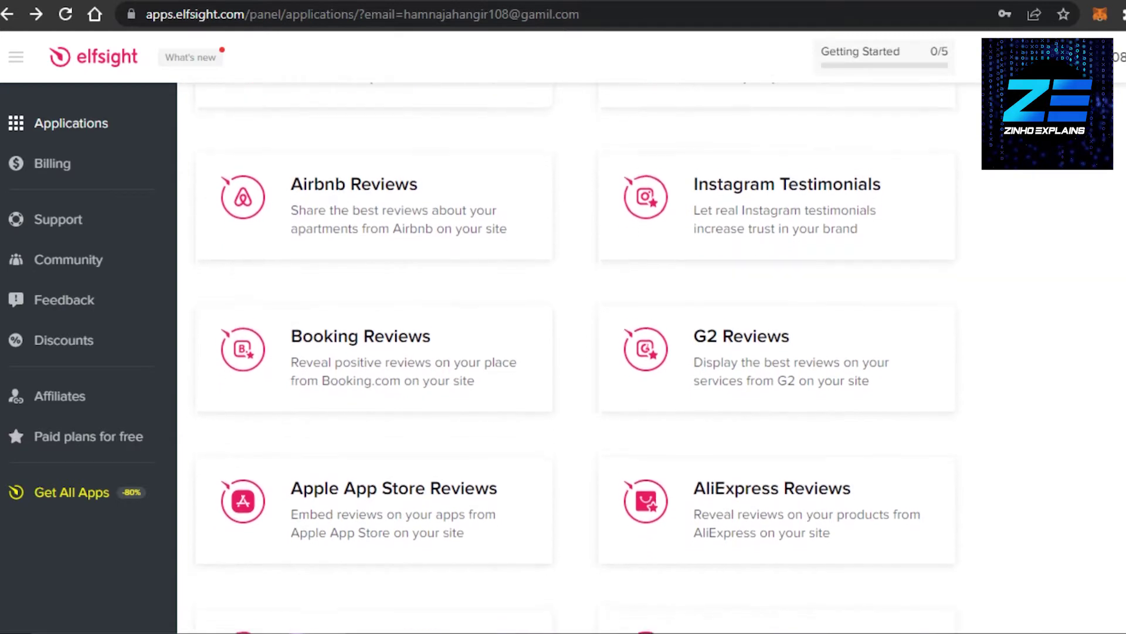
{"action": "scroll", "coordinate": [576, 352], "scroll_direction": "down", "scroll_amount": 6}
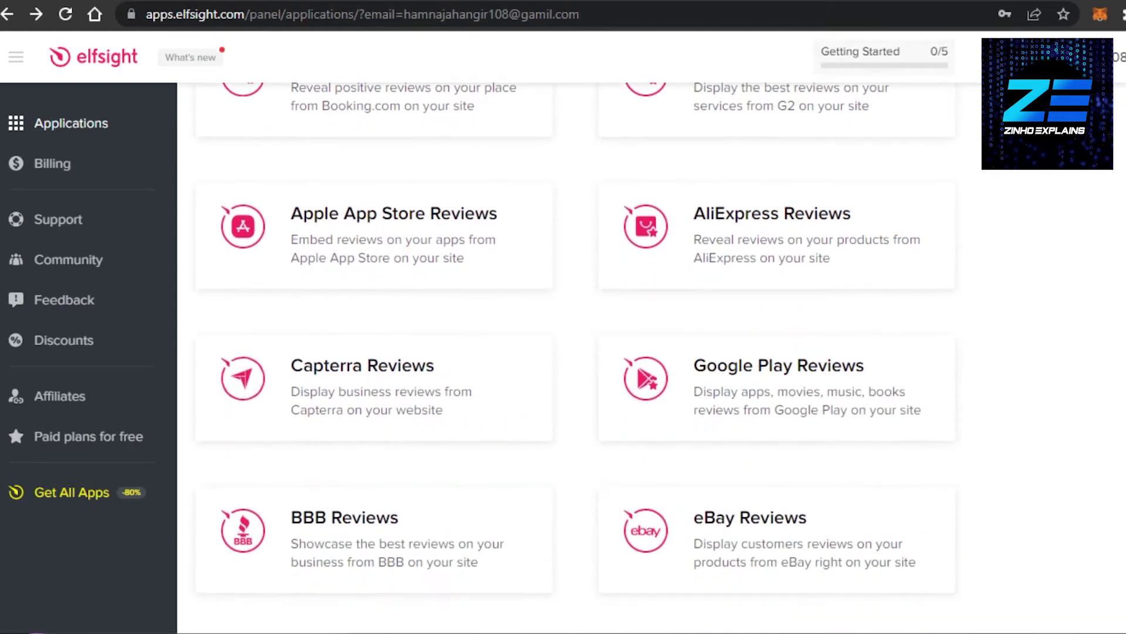
{"action": "scroll", "coordinate": [576, 352], "scroll_direction": "down", "scroll_amount": 5}
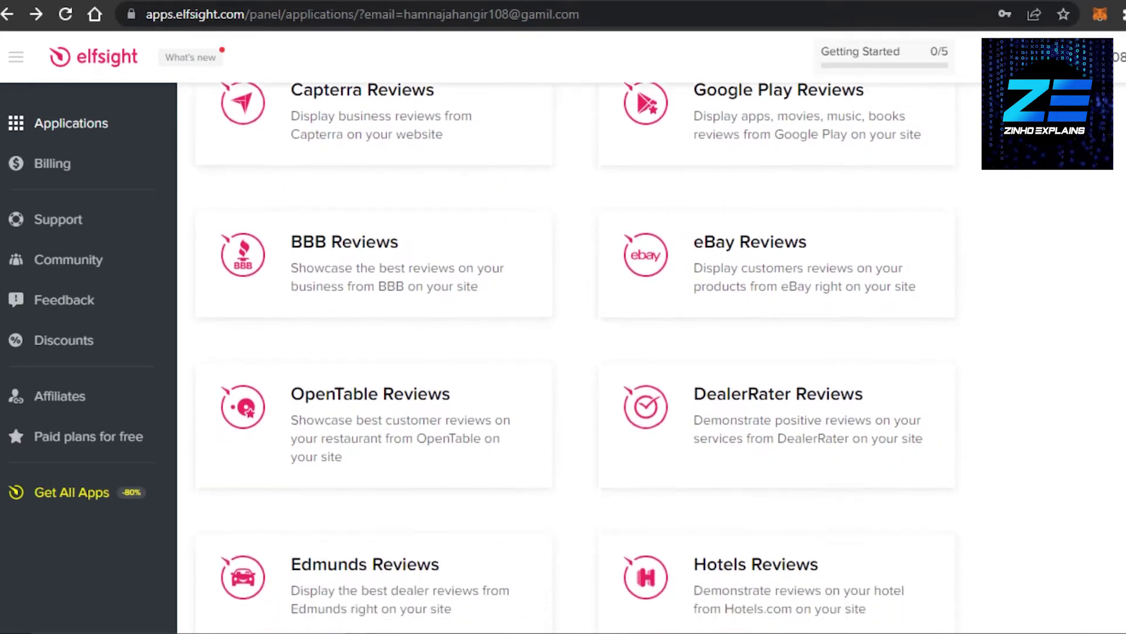
{"action": "scroll", "coordinate": [576, 352], "scroll_direction": "down", "scroll_amount": 1}
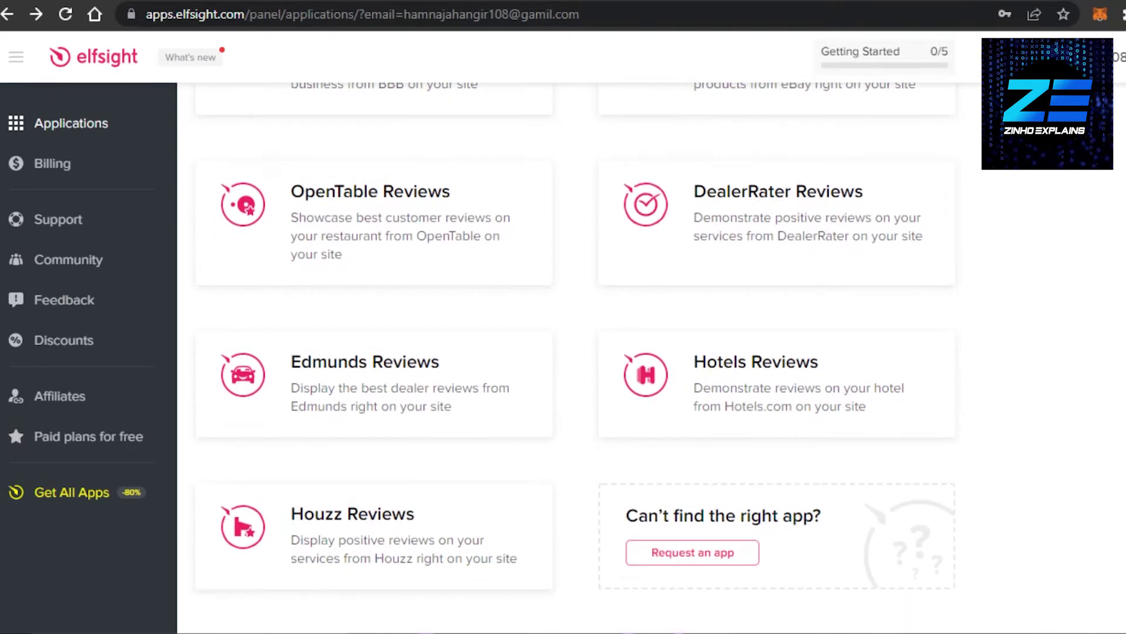
{"action": "scroll", "coordinate": [576, 352], "scroll_direction": "up", "scroll_amount": 17}
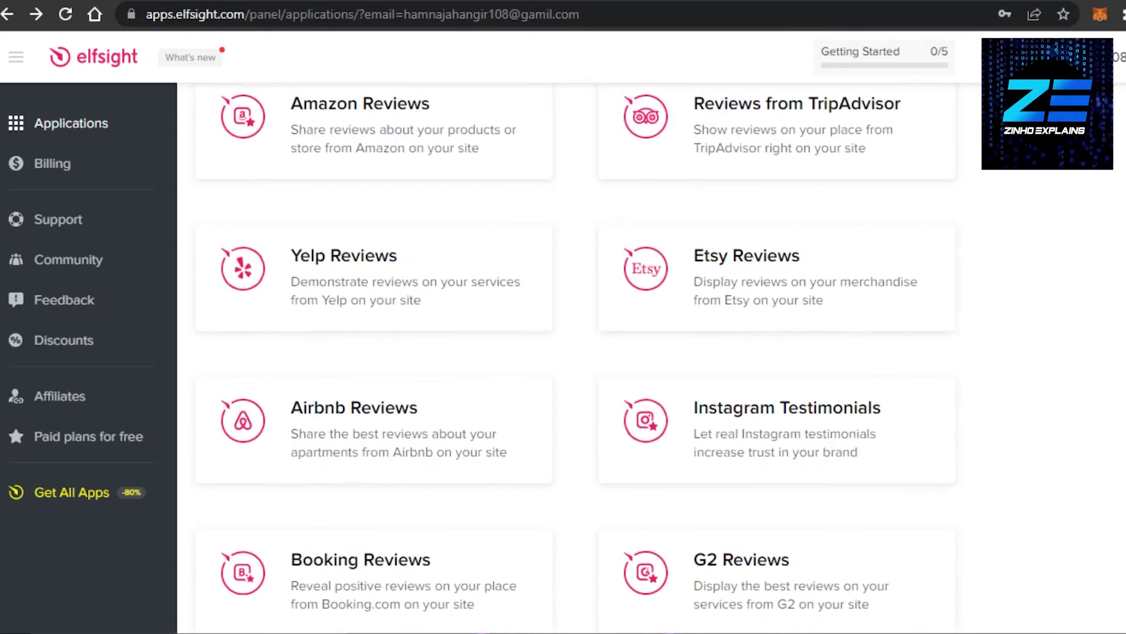
{"action": "scroll", "coordinate": [576, 351], "scroll_direction": "up", "scroll_amount": 9}
{"action": "scroll", "coordinate": [576, 352], "scroll_direction": "down", "scroll_amount": 1}
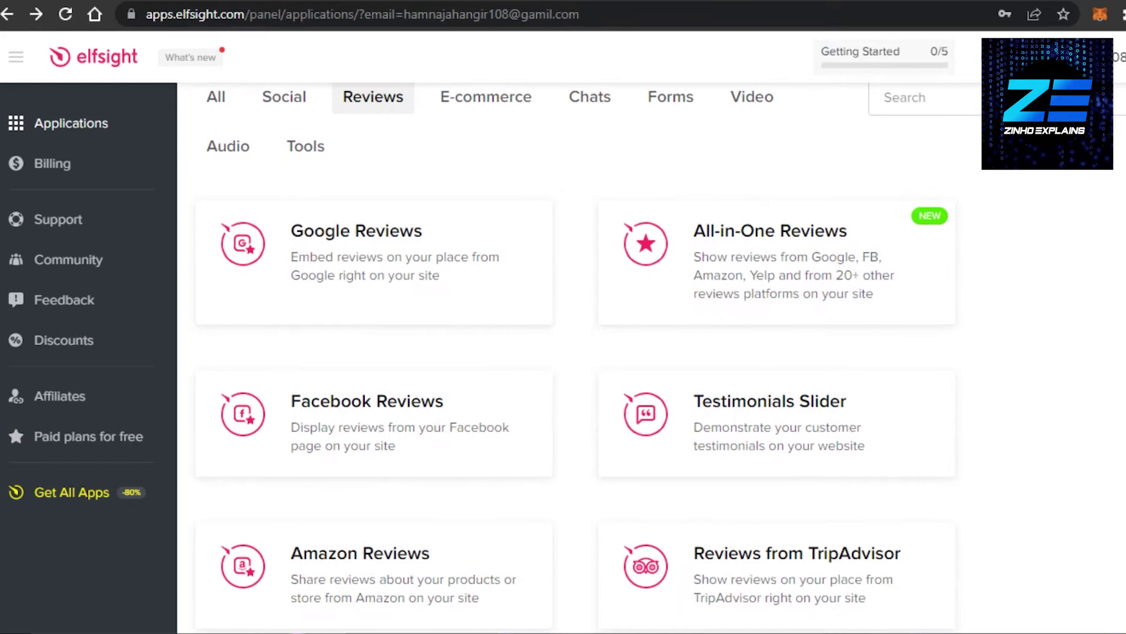
{"action": "scroll", "coordinate": [660, 357], "scroll_direction": "up", "scroll_amount": 1}
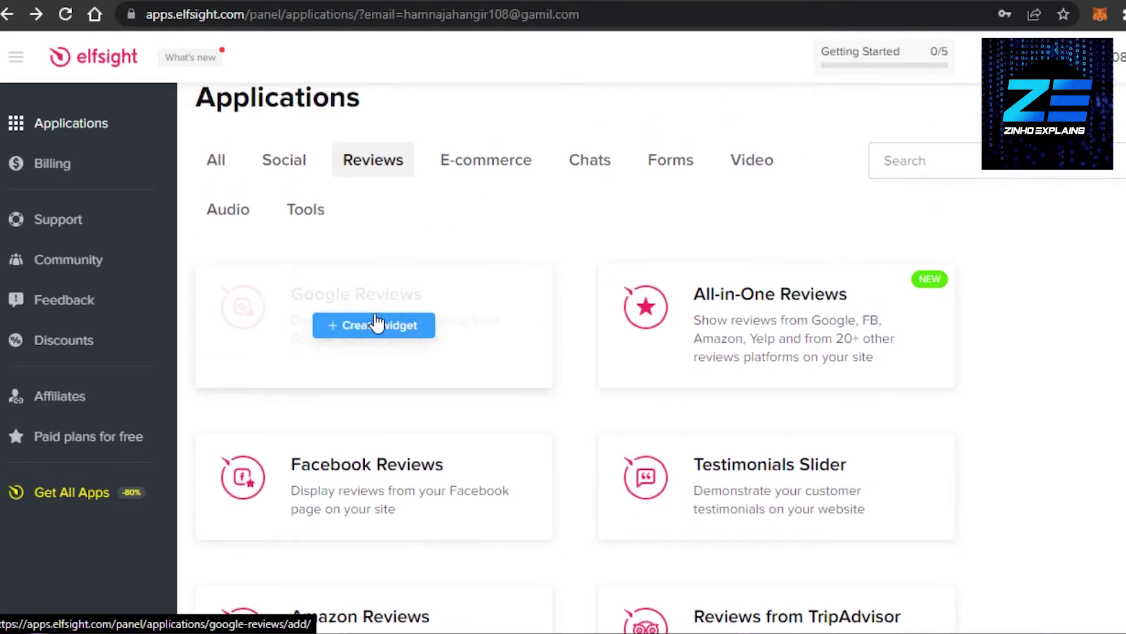
{"action": "scroll", "coordinate": [810, 290], "scroll_direction": "down", "scroll_amount": 3}
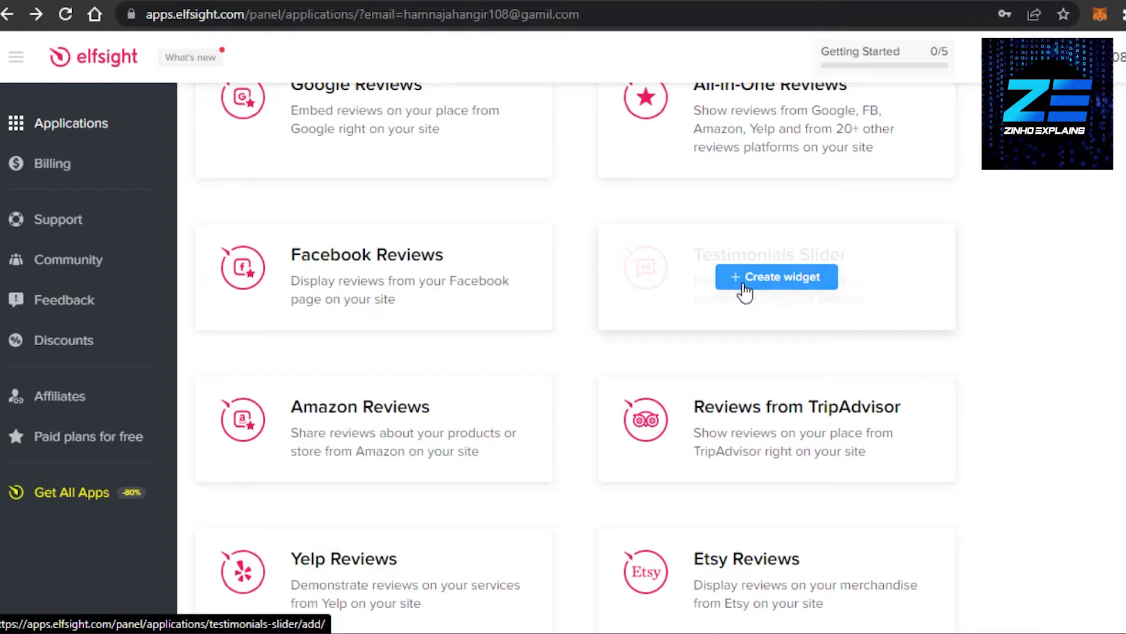
Step: Start a new Testimonials Slider widget and preview the Rotator layout's sample testimonials
{"action": "left_click", "coordinate": [764, 278]}
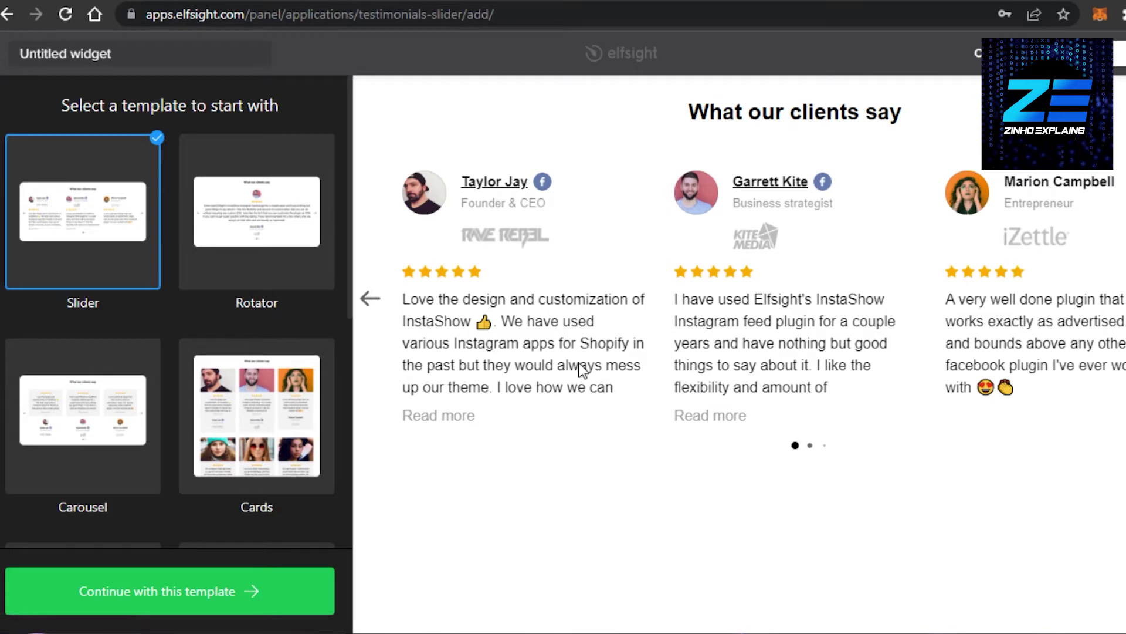
{"action": "left_click", "coordinate": [365, 308]}
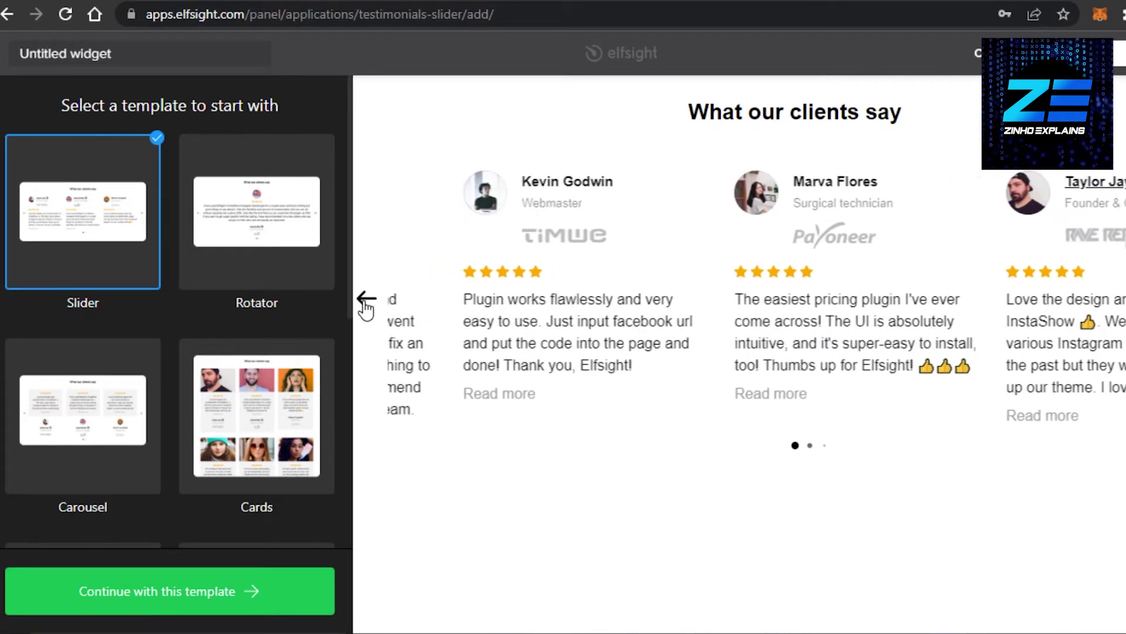
{"action": "left_click", "coordinate": [365, 308]}
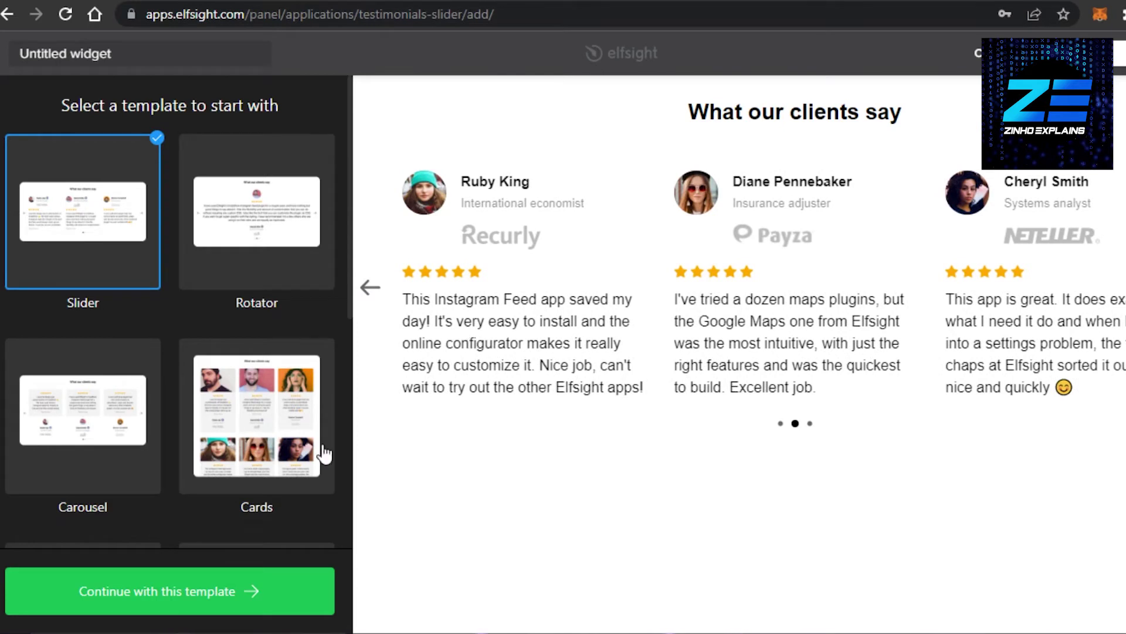
{"action": "left_click", "coordinate": [259, 239]}
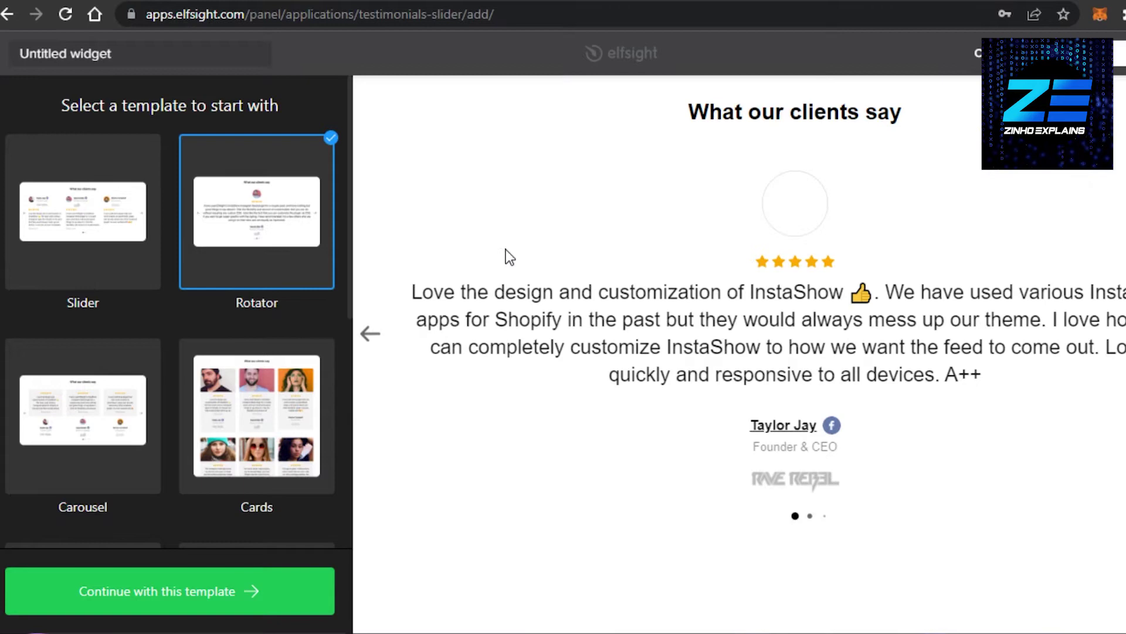
{"action": "left_click", "coordinate": [368, 346]}
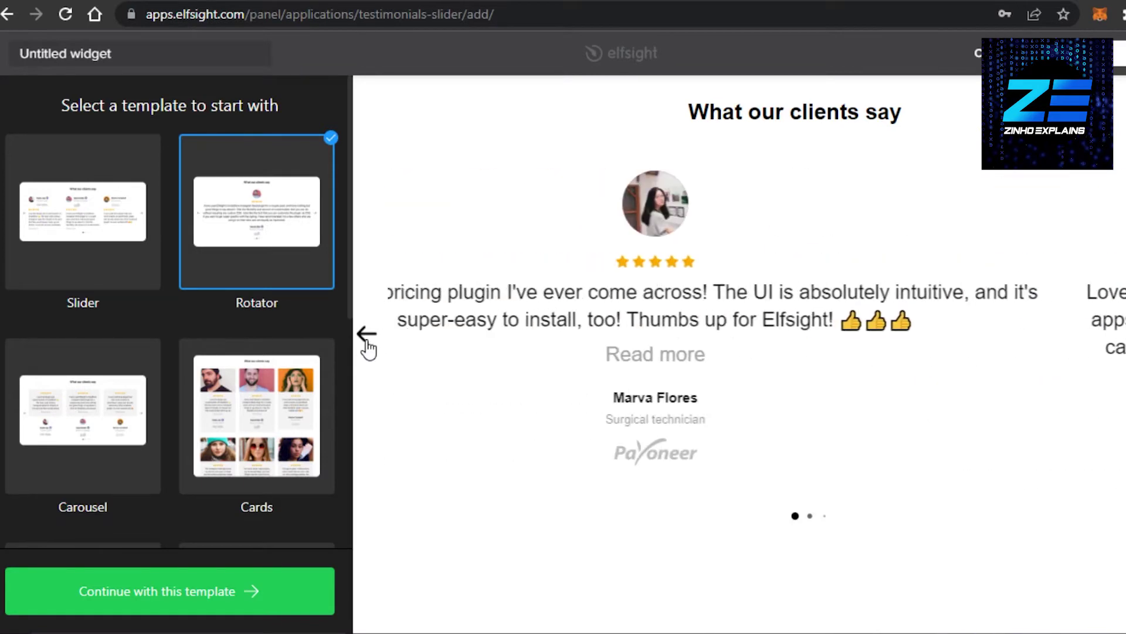
{"action": "left_click", "coordinate": [368, 346]}
Step: Preview the Cards, Carousel and Grid layouts, then choose the Slider template
{"action": "left_click", "coordinate": [262, 450]}
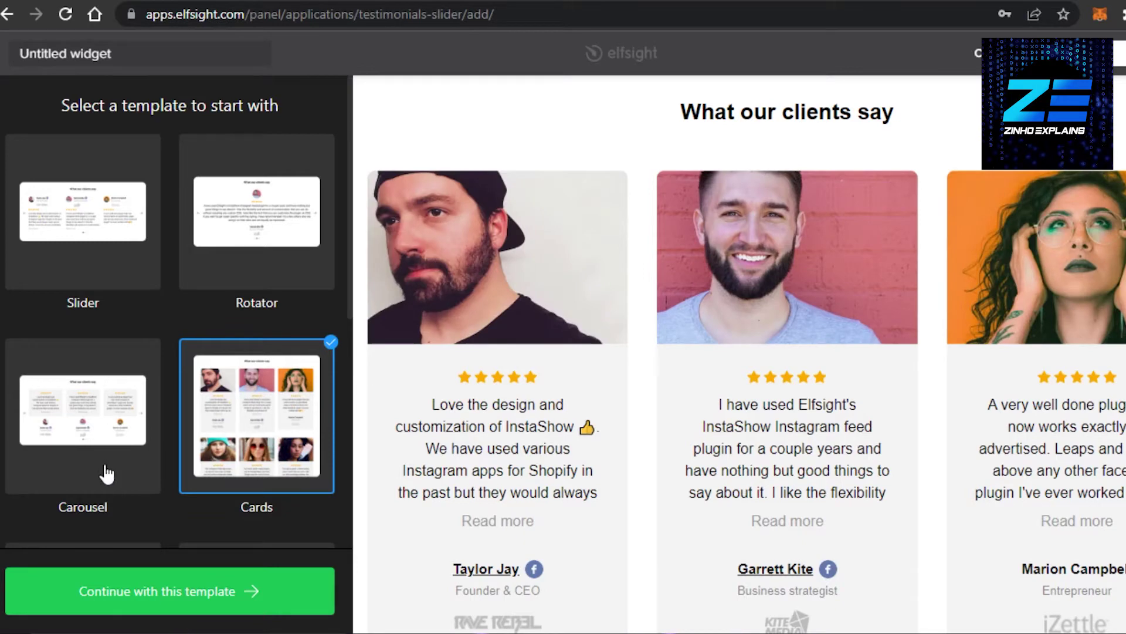
{"action": "left_click", "coordinate": [106, 470]}
{"action": "left_click_drag", "start_coordinate": [350, 313], "coordinate": [347, 403]}
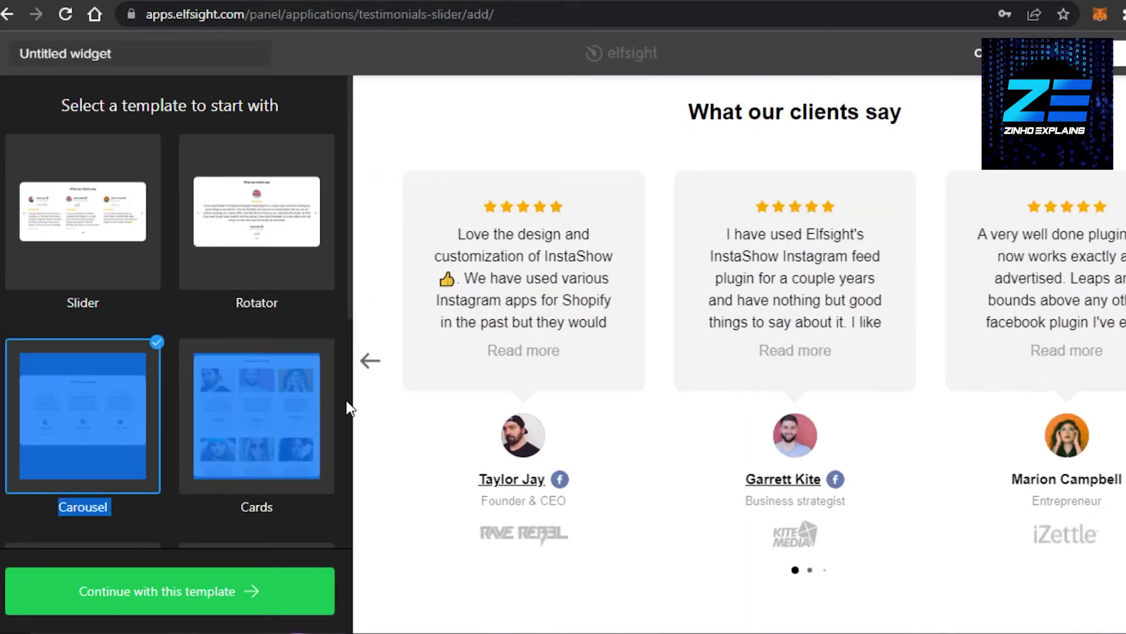
{"action": "left_click_drag", "start_coordinate": [347, 310], "coordinate": [345, 477]}
{"action": "left_click", "coordinate": [248, 268]}
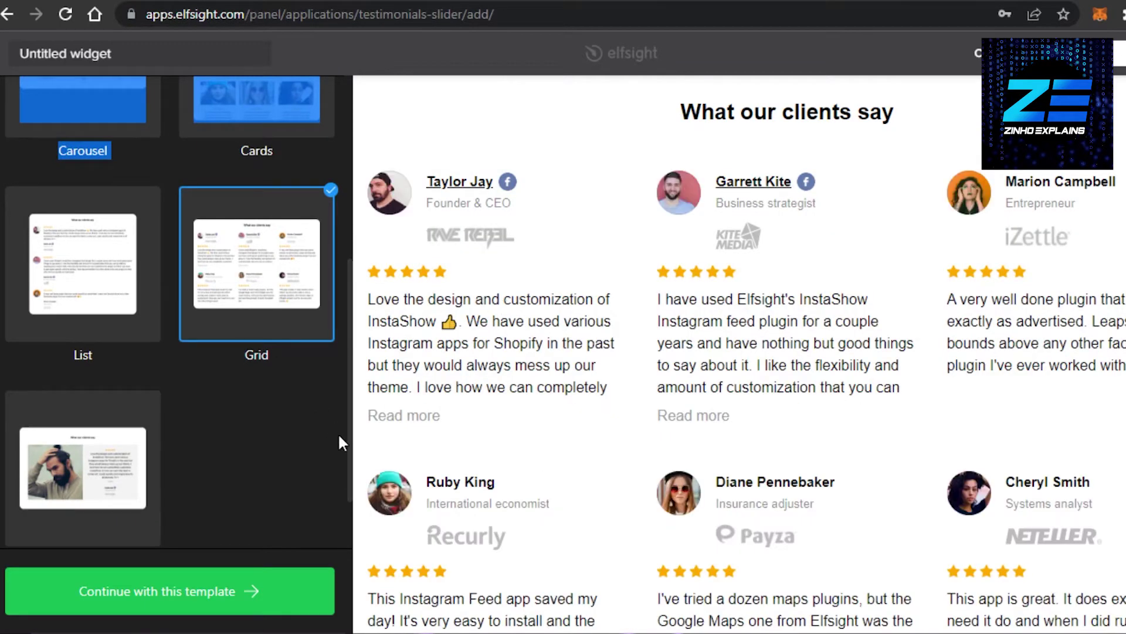
{"action": "left_click_drag", "start_coordinate": [346, 456], "coordinate": [351, 293]}
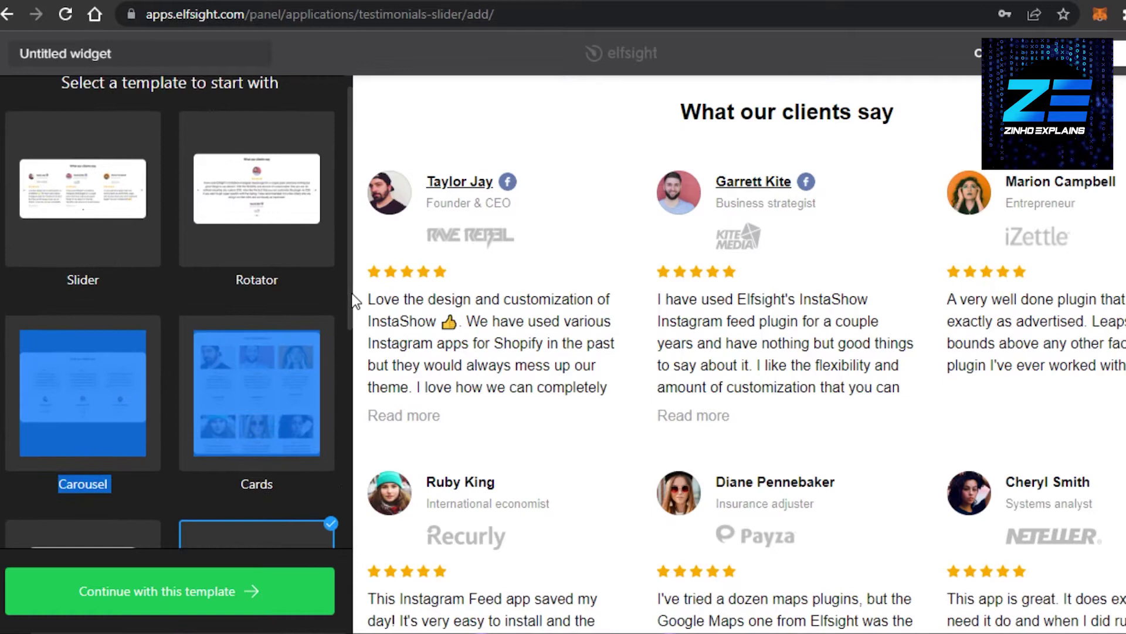
{"action": "left_click", "coordinate": [55, 209]}
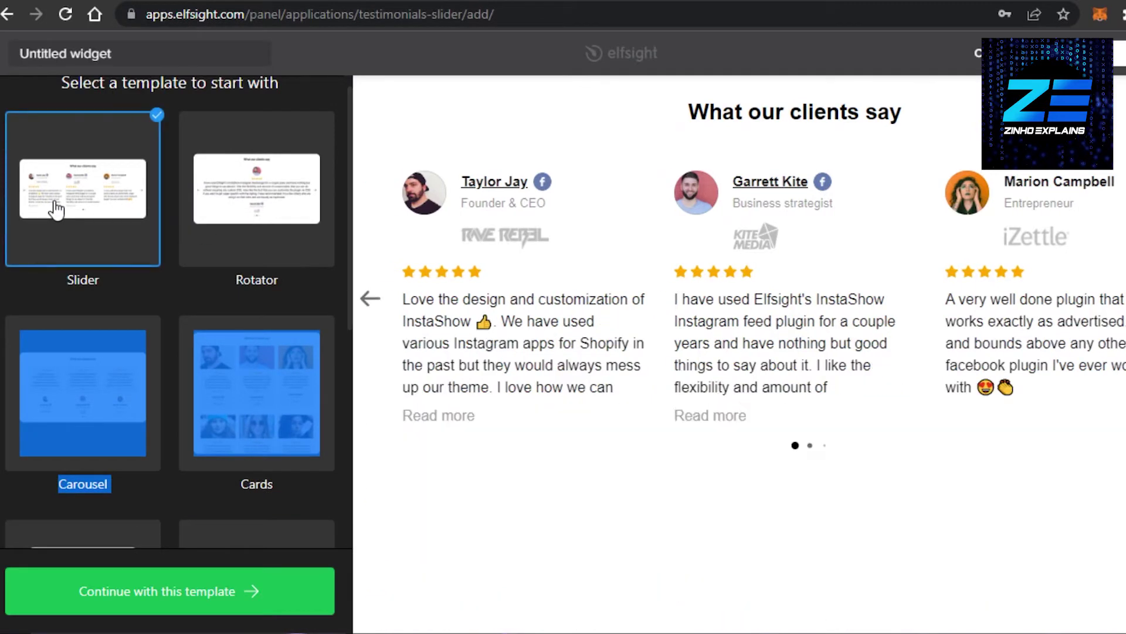
{"action": "left_click", "coordinate": [364, 295]}
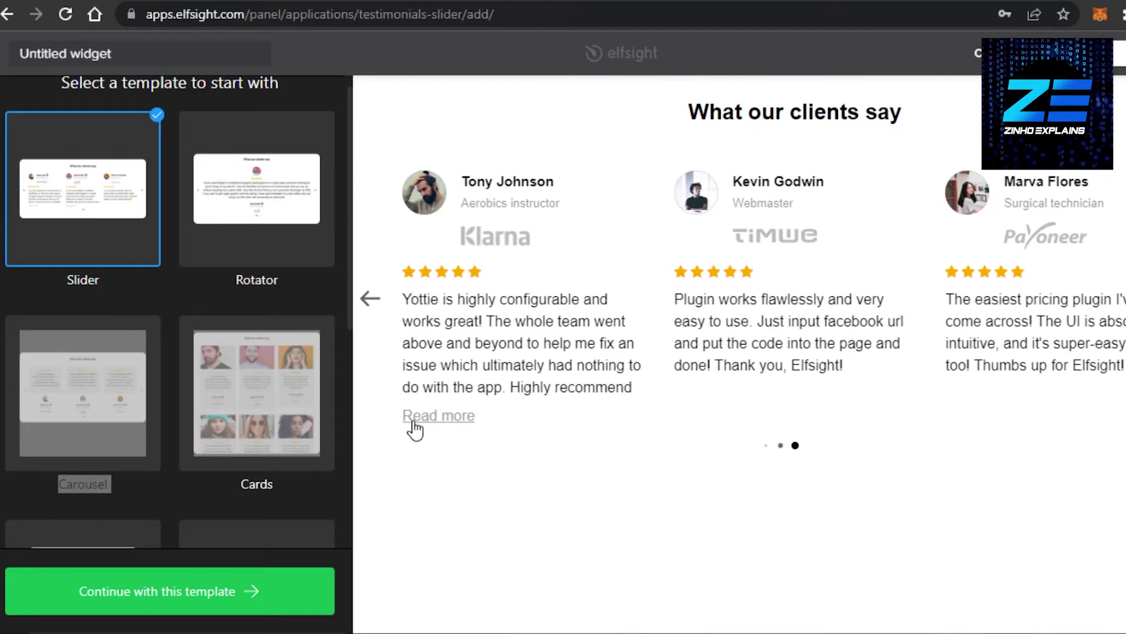
Step: Rename 'Untitled widget' to 'Business Reviews' and continue with the Slider template
{"action": "left_click", "coordinate": [181, 52]}
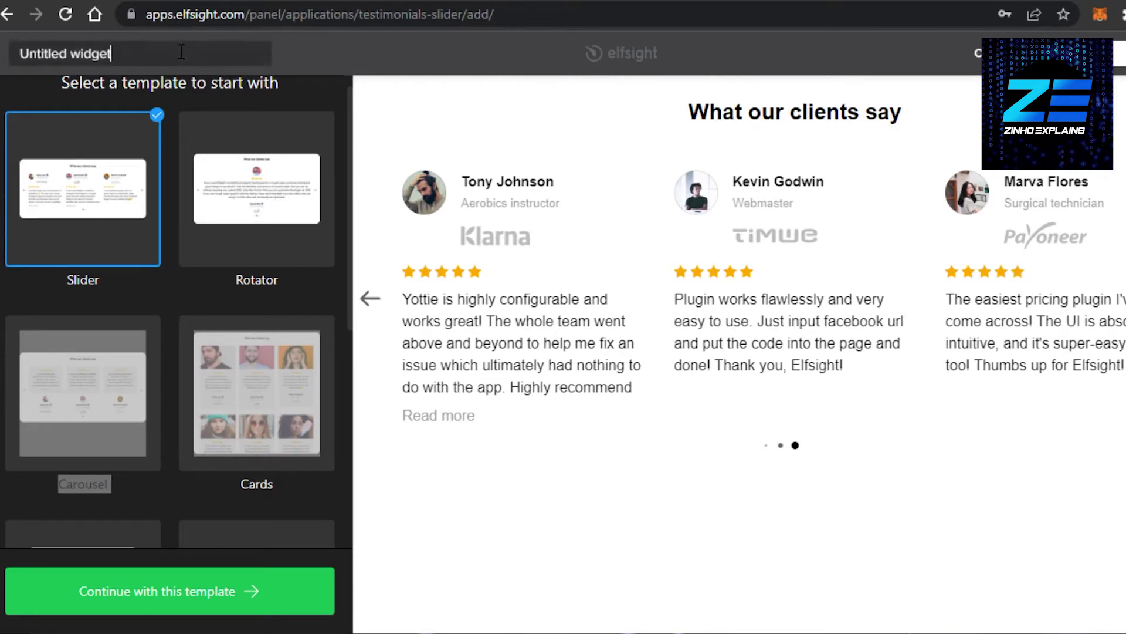
{"action": "key", "text": "BackSpace"}
{"action": "key", "text": "BackSpace"}
{"action": "key", "text": "BackSpace"}
{"action": "key", "text": "BackSpace"}
{"action": "key", "text": "BackSpace"}
{"action": "key", "text": "BackSpace"}
{"action": "key", "text": "BackSpace"}
{"action": "key", "text": "BackSpace"}
{"action": "key", "text": "BackSpace"}
{"action": "key", "text": "BackSpace"}
{"action": "key", "text": "BackSpace"}
{"action": "key", "text": "BackSpace"}
{"action": "key", "text": "BackSpace"}
{"action": "key", "text": "BackSpace"}
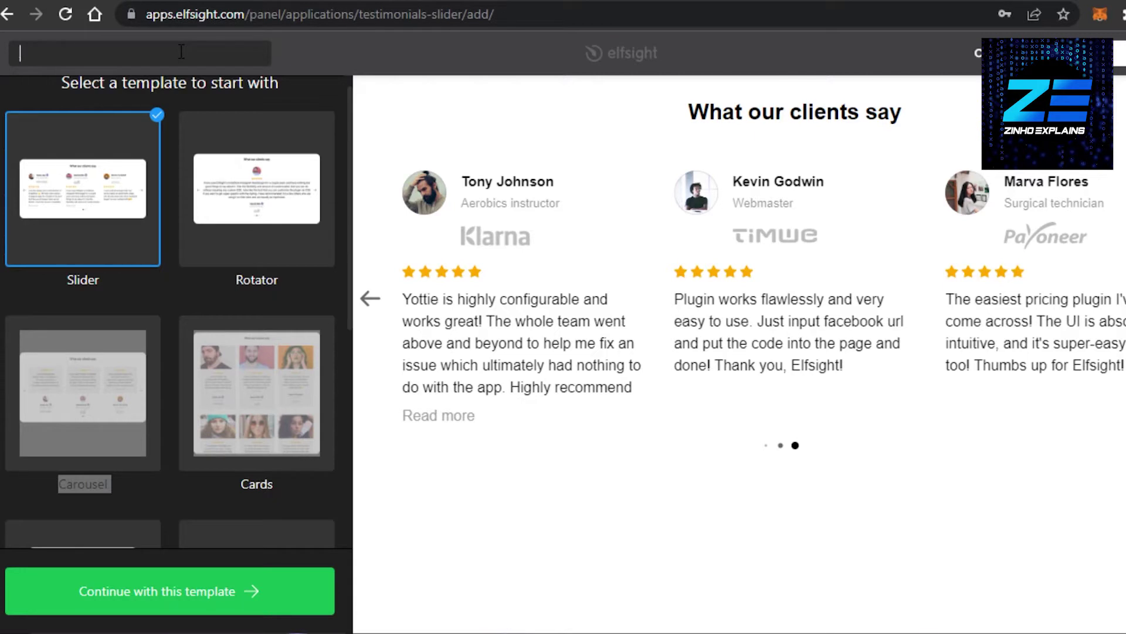
{"action": "type", "text": "Business Re"}
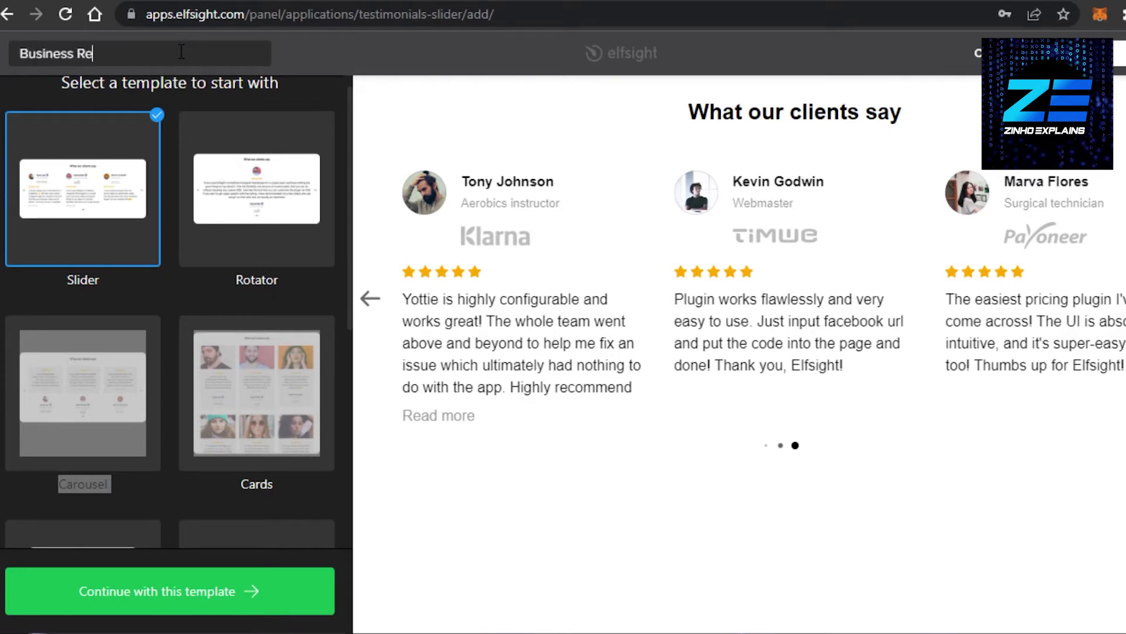
{"action": "type", "text": "views"}
{"action": "left_click", "coordinate": [275, 586]}
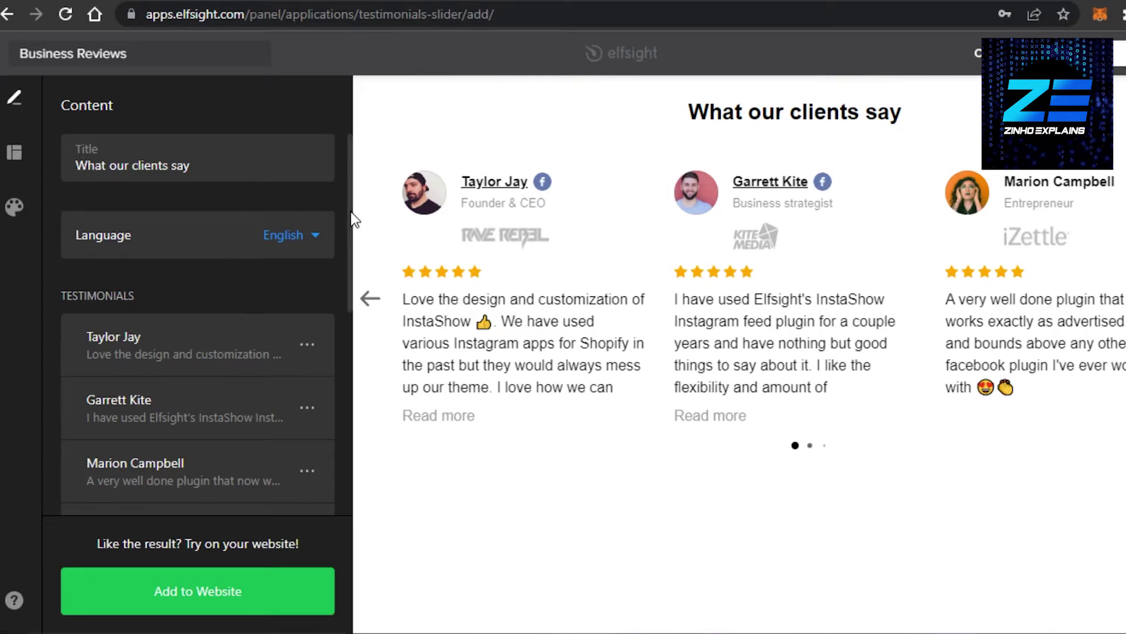
Step: Open the first testimonial for editing and select its review text
{"action": "left_click_drag", "start_coordinate": [353, 220], "coordinate": [353, 320]}
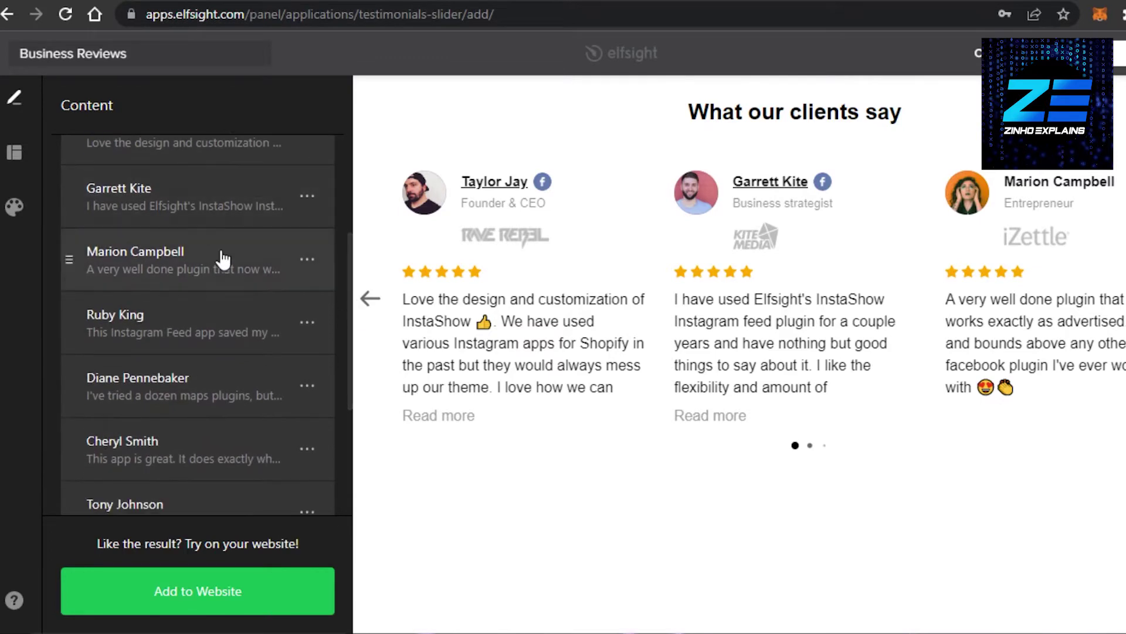
{"action": "scroll", "coordinate": [352, 296], "scroll_direction": "up", "scroll_amount": 3}
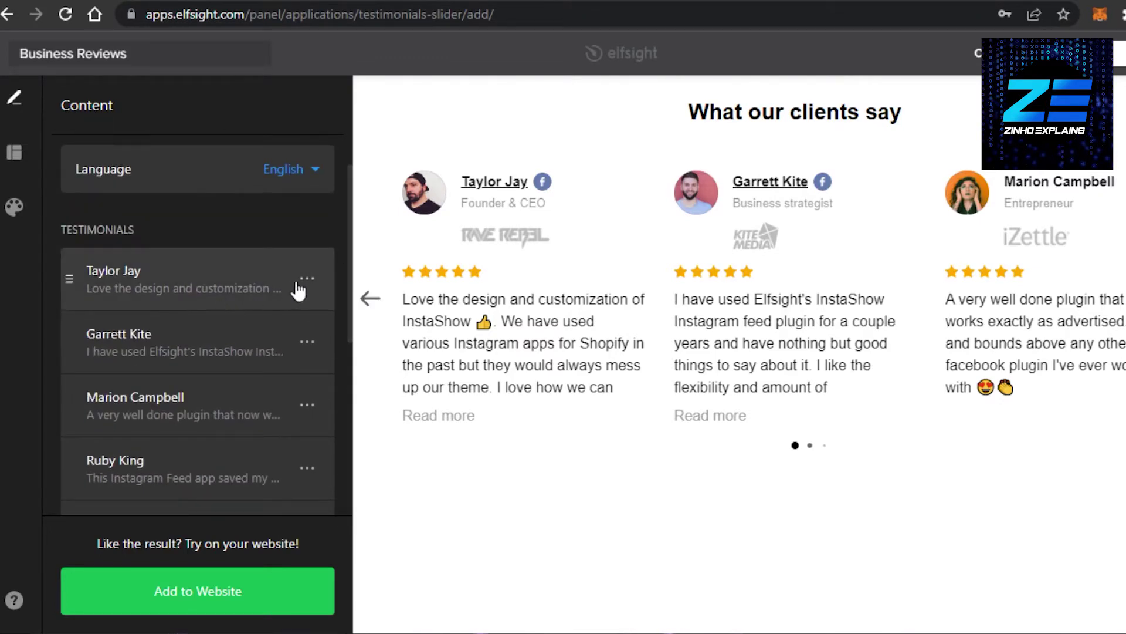
{"action": "left_click", "coordinate": [306, 279]}
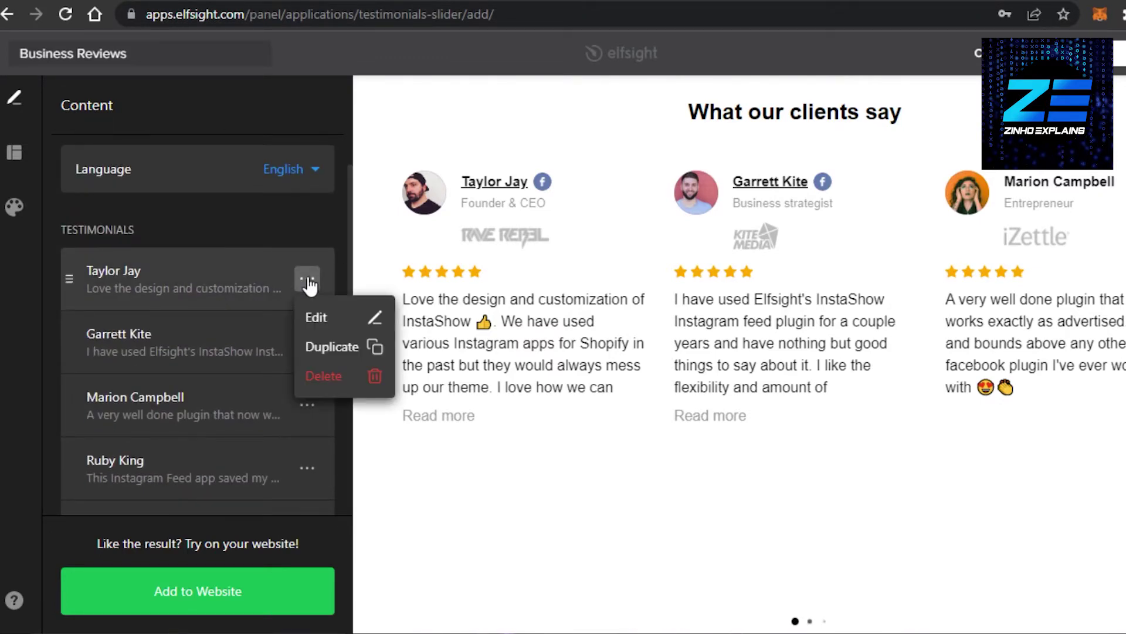
{"action": "left_click", "coordinate": [324, 315]}
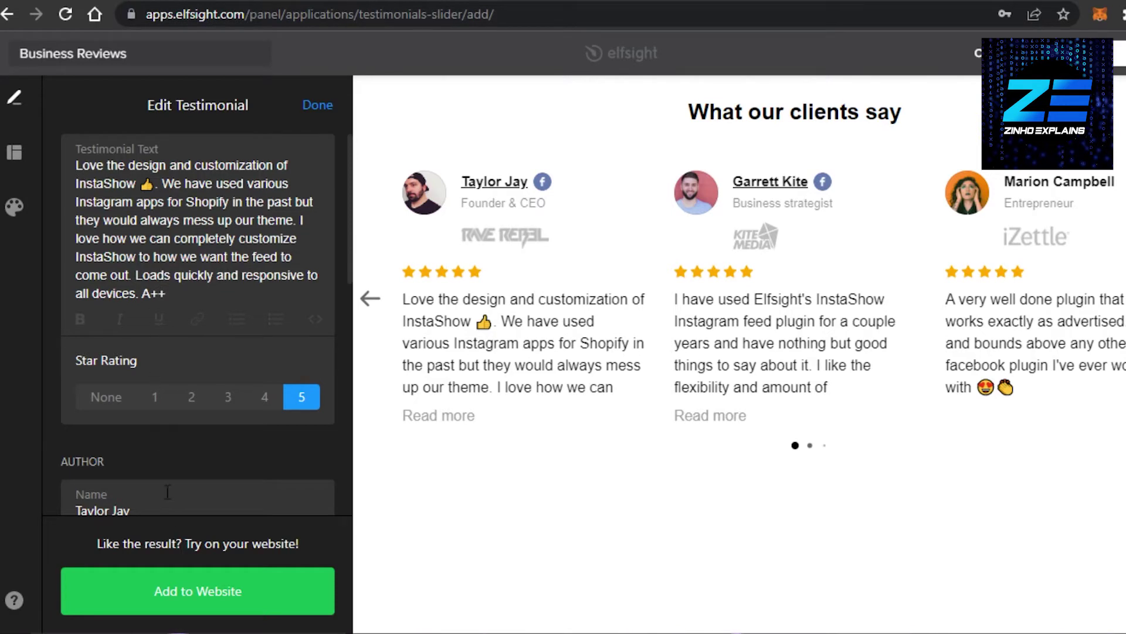
{"action": "key", "text": "ctrl+a"}
{"action": "left_click_drag", "start_coordinate": [350, 244], "coordinate": [346, 326]}
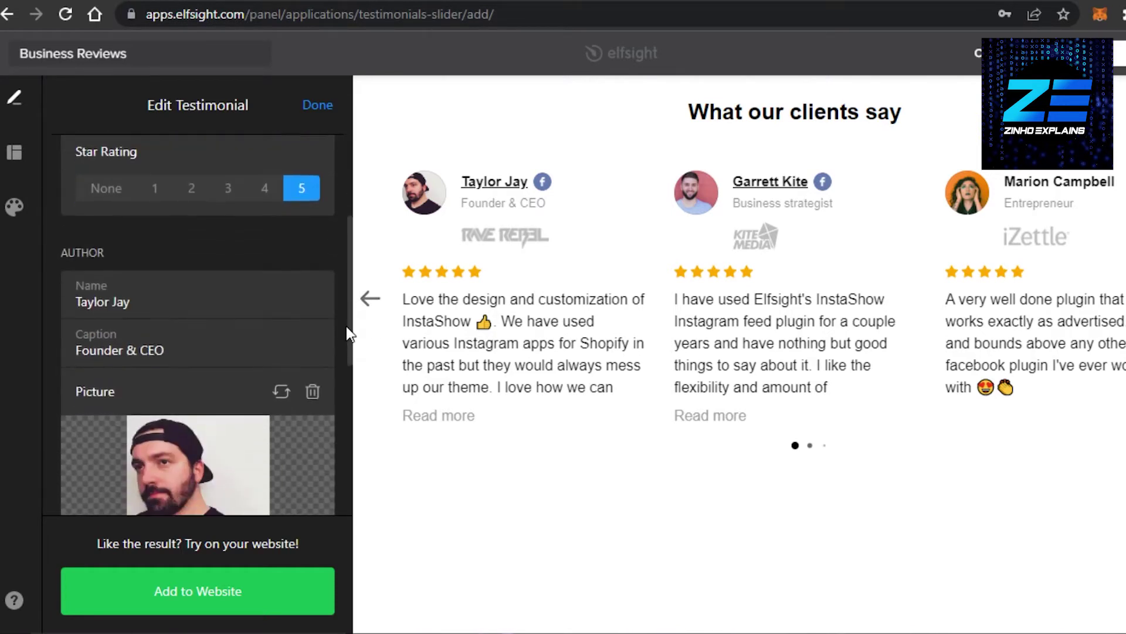
{"action": "scroll", "coordinate": [173, 261], "scroll_direction": "down", "scroll_amount": 1}
Step: Replace the first testimonial's author name and set its caption to 'Marketing Agent'
{"action": "left_click", "coordinate": [147, 243]}
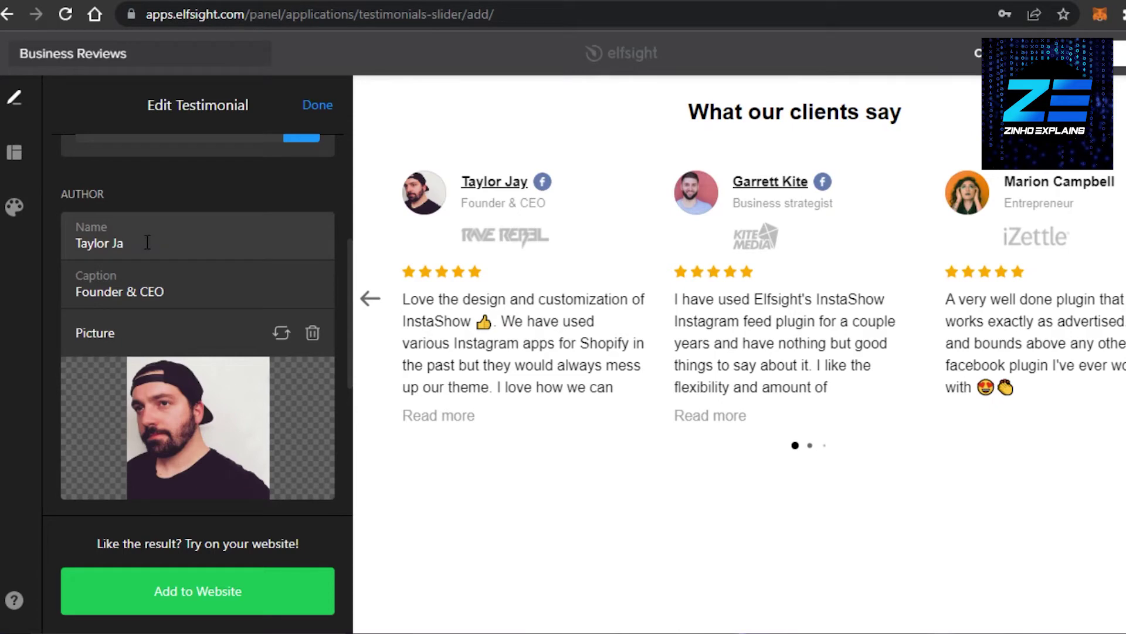
{"action": "key", "text": "BackSpace"}
{"action": "key", "text": "BackSpace"}
{"action": "key", "text": "BackSpace"}
{"action": "key", "text": "BackSpace"}
{"action": "key", "text": "BackSpace"}
{"action": "key", "text": "BackSpace"}
{"action": "key", "text": "BackSpace"}
{"action": "key", "text": "BackSpace"}
{"action": "key", "text": "BackSpace"}
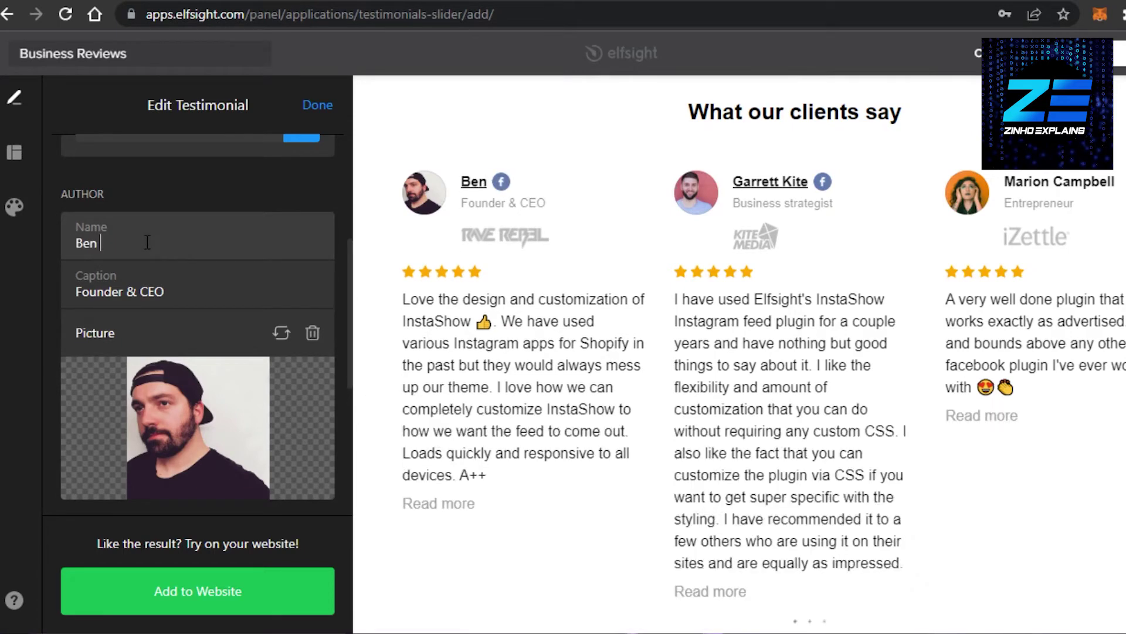
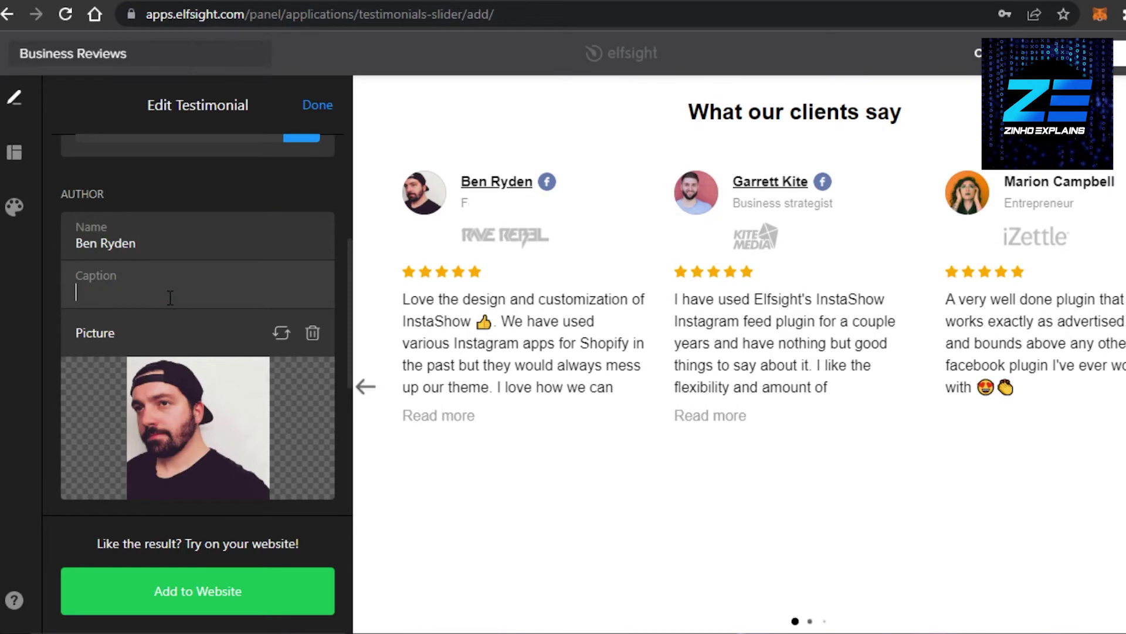
{"action": "type", "text": "Marketing Agent"}
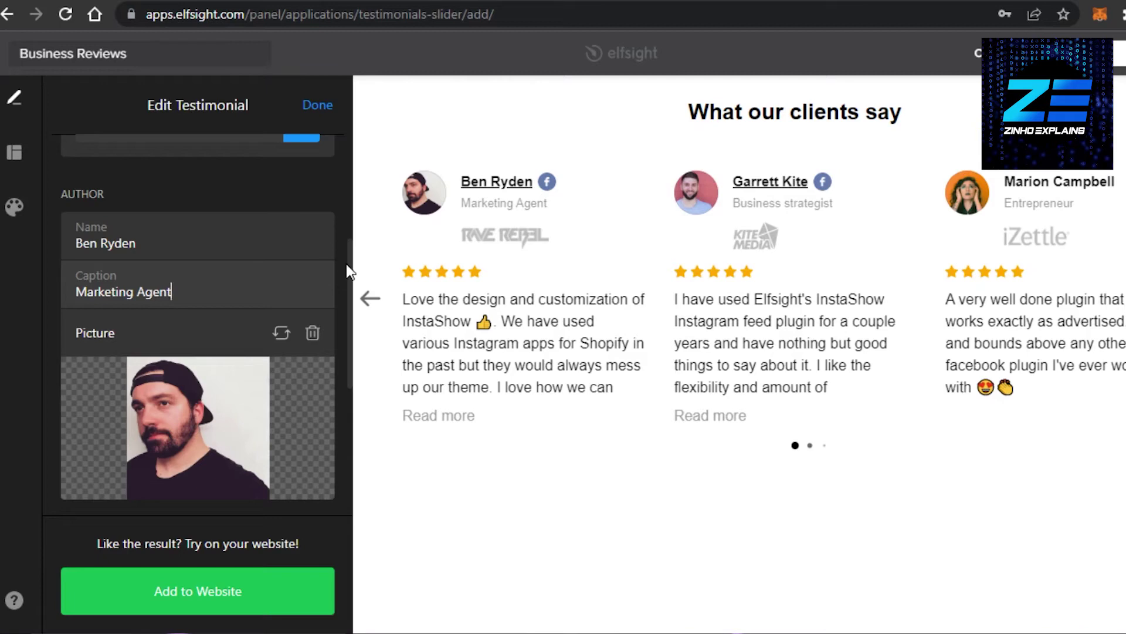
{"action": "scroll", "coordinate": [347, 161], "scroll_direction": "up", "scroll_amount": 5}
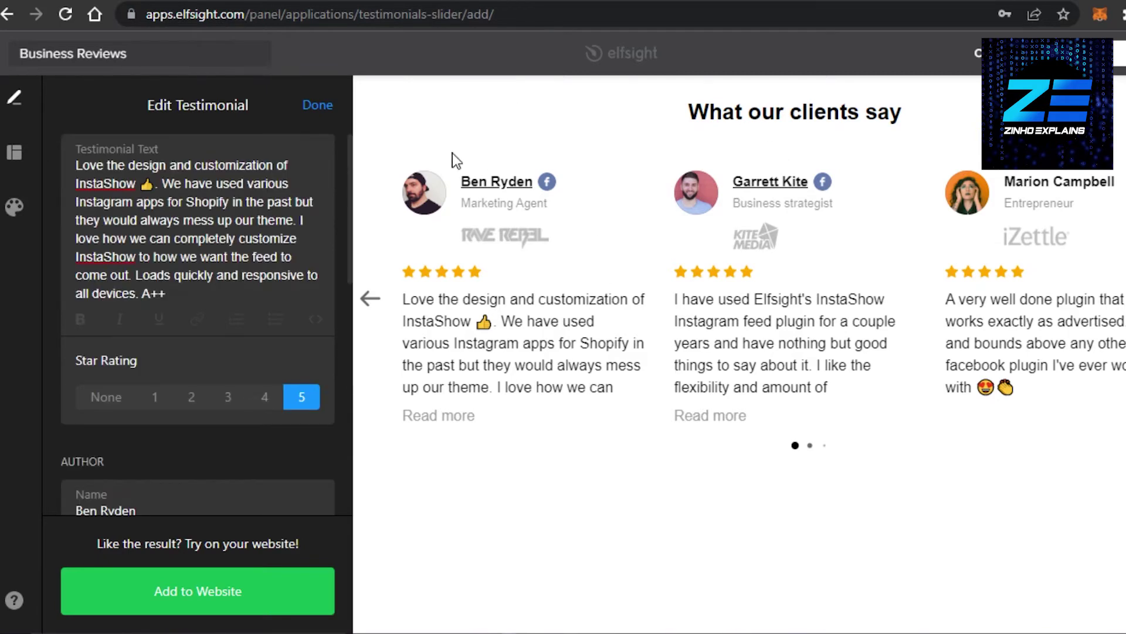
{"action": "scroll", "coordinate": [351, 275], "scroll_direction": "down", "scroll_amount": 5}
{"action": "scroll", "coordinate": [352, 246], "scroll_direction": "up", "scroll_amount": 5}
Step: Add the Business Reviews widget on the free Lite plan and copy its embed code
{"action": "left_click", "coordinate": [210, 590]}
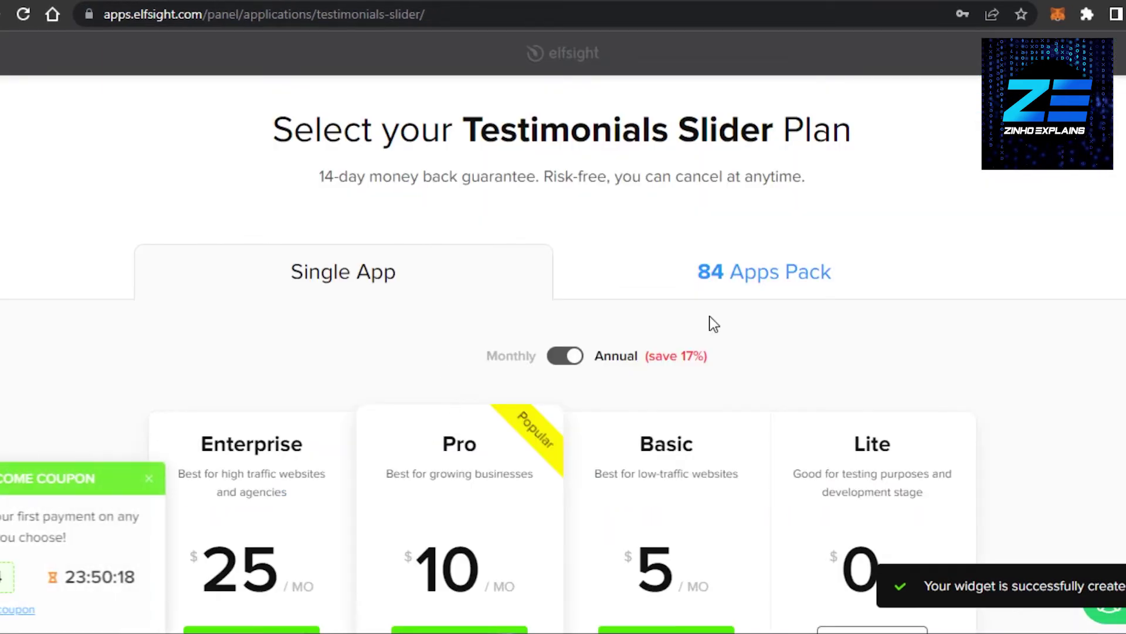
{"action": "scroll", "coordinate": [563, 352], "scroll_direction": "down", "scroll_amount": 8}
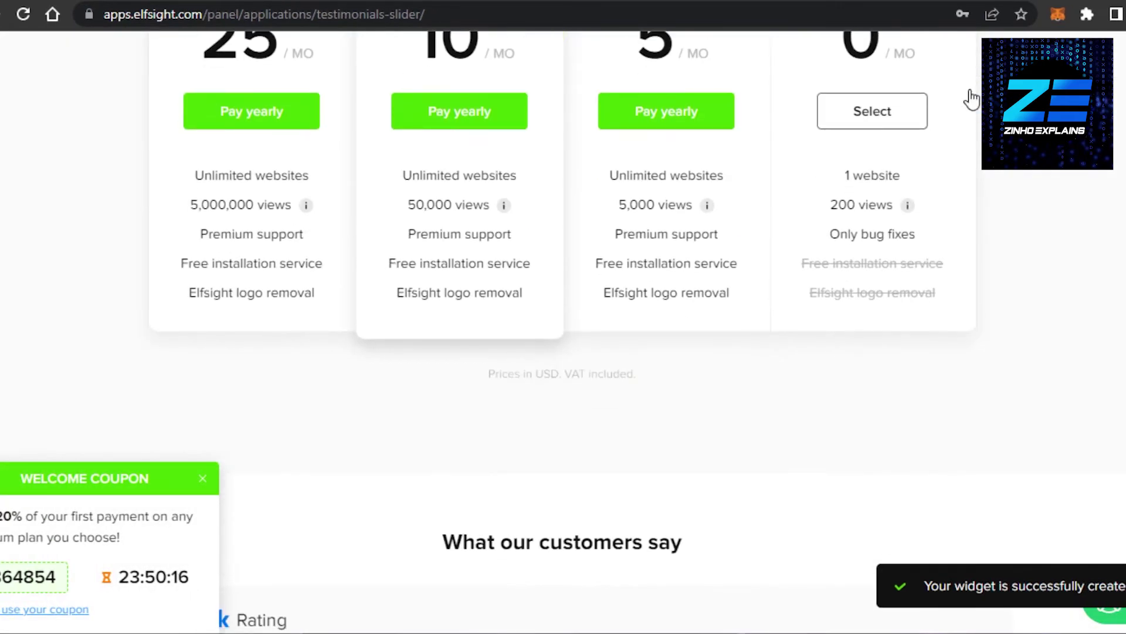
{"action": "left_click", "coordinate": [886, 117]}
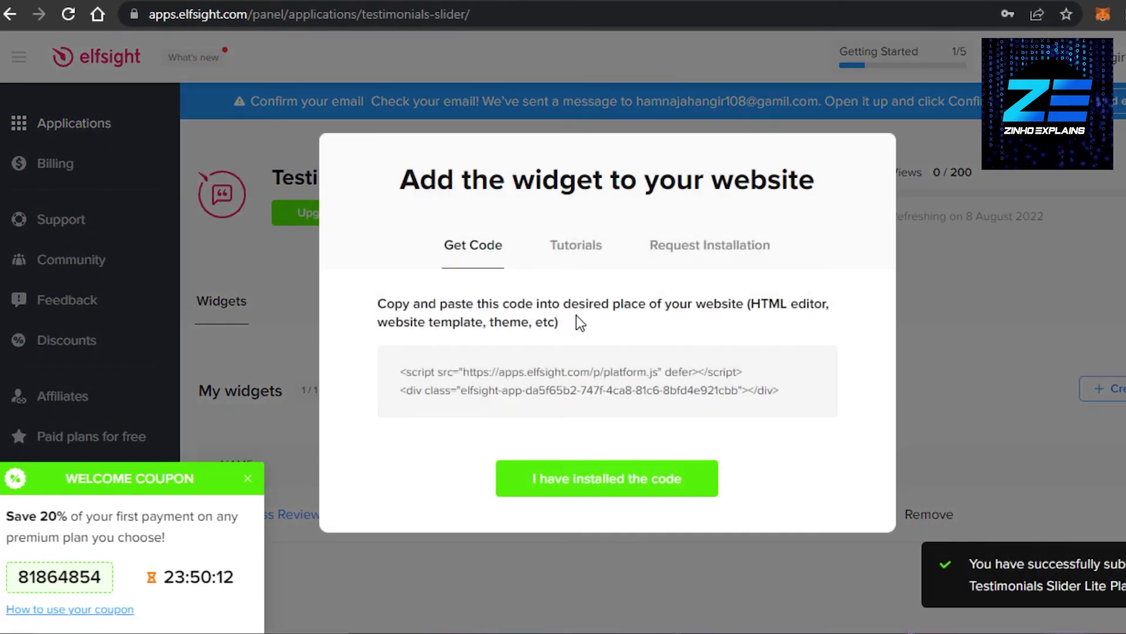
{"action": "mouse_move", "coordinate": [467, 373]}
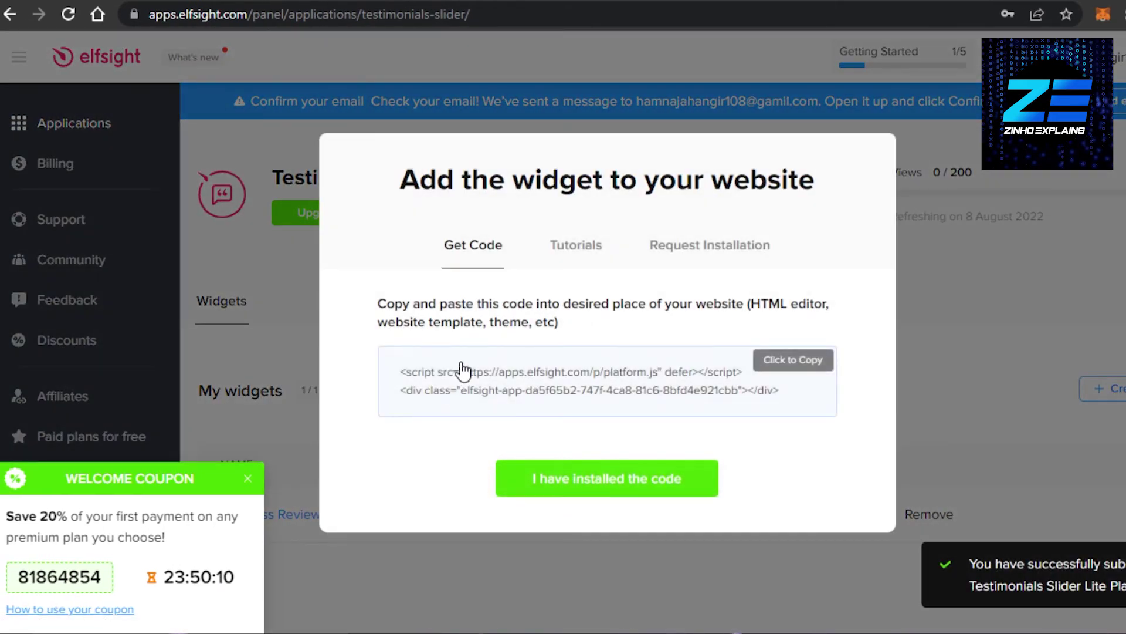
{"action": "left_click", "coordinate": [784, 359]}
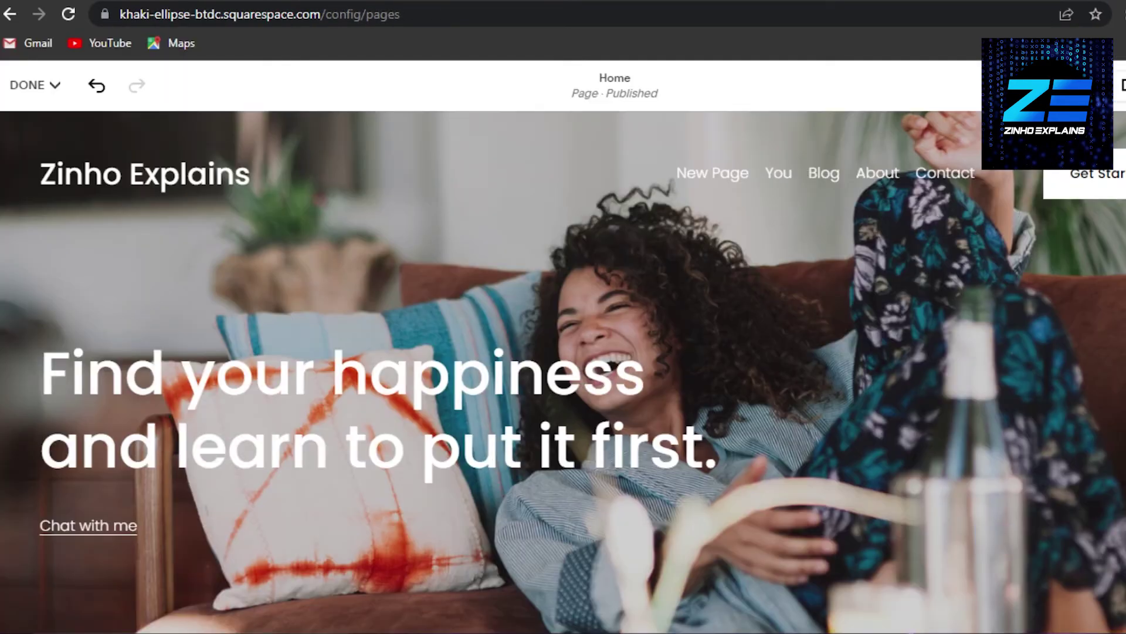
Step: Add a blank section beneath the video on the Squarespace Home page
{"action": "scroll", "coordinate": [564, 352], "scroll_direction": "down", "scroll_amount": 10}
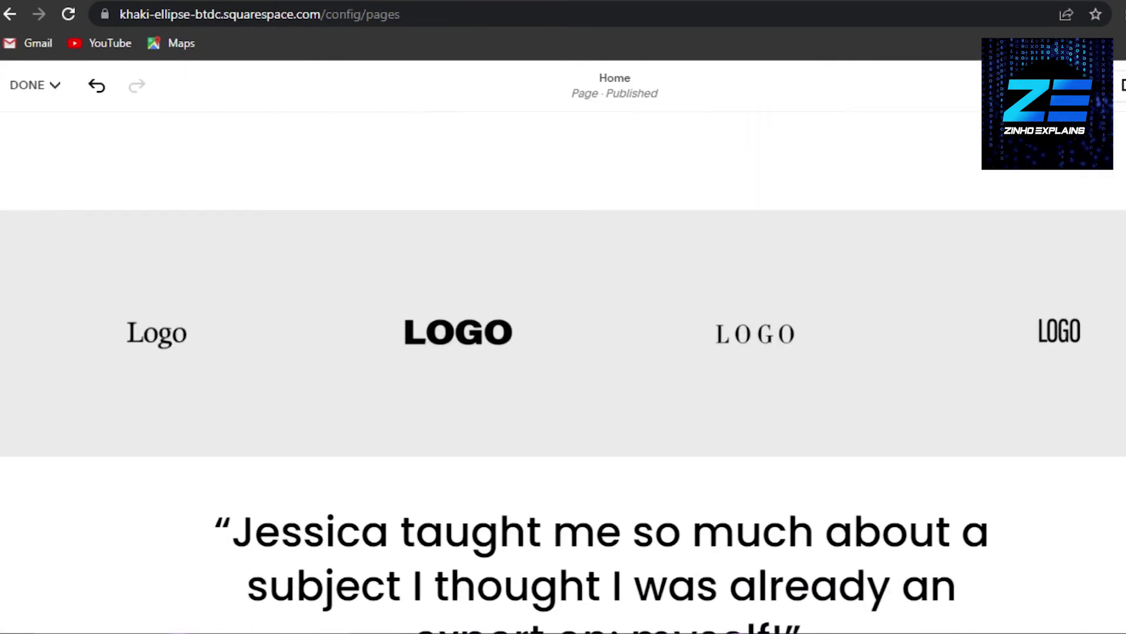
{"action": "scroll", "coordinate": [563, 352], "scroll_direction": "up", "scroll_amount": 3}
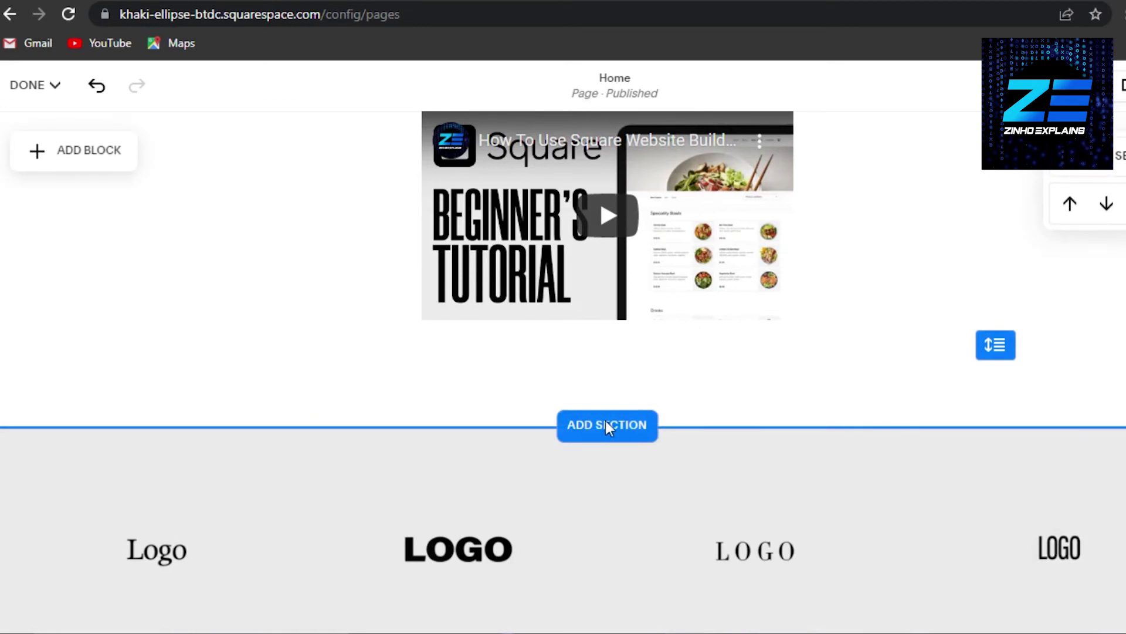
{"action": "left_click", "coordinate": [607, 426]}
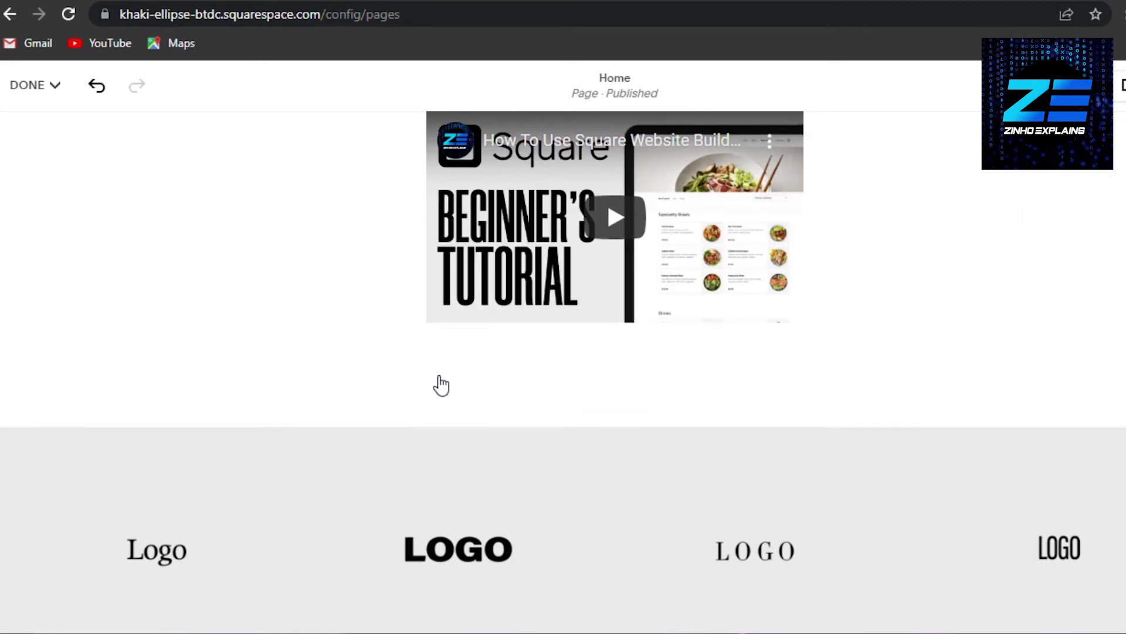
{"action": "scroll", "coordinate": [292, 362], "scroll_direction": "down", "scroll_amount": 2}
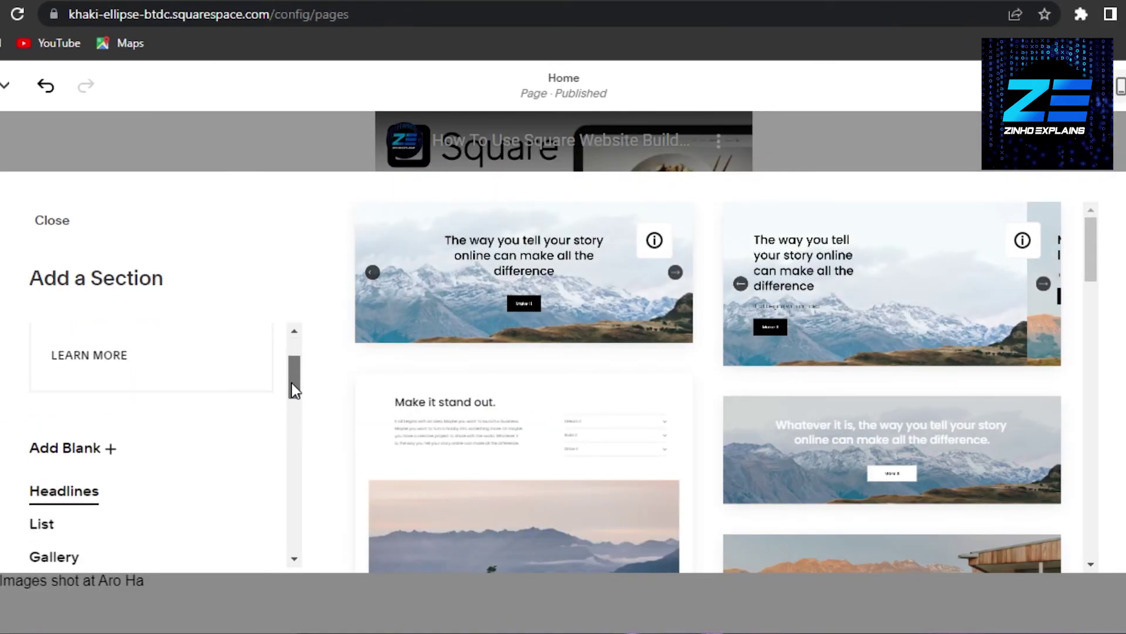
{"action": "left_click", "coordinate": [51, 440]}
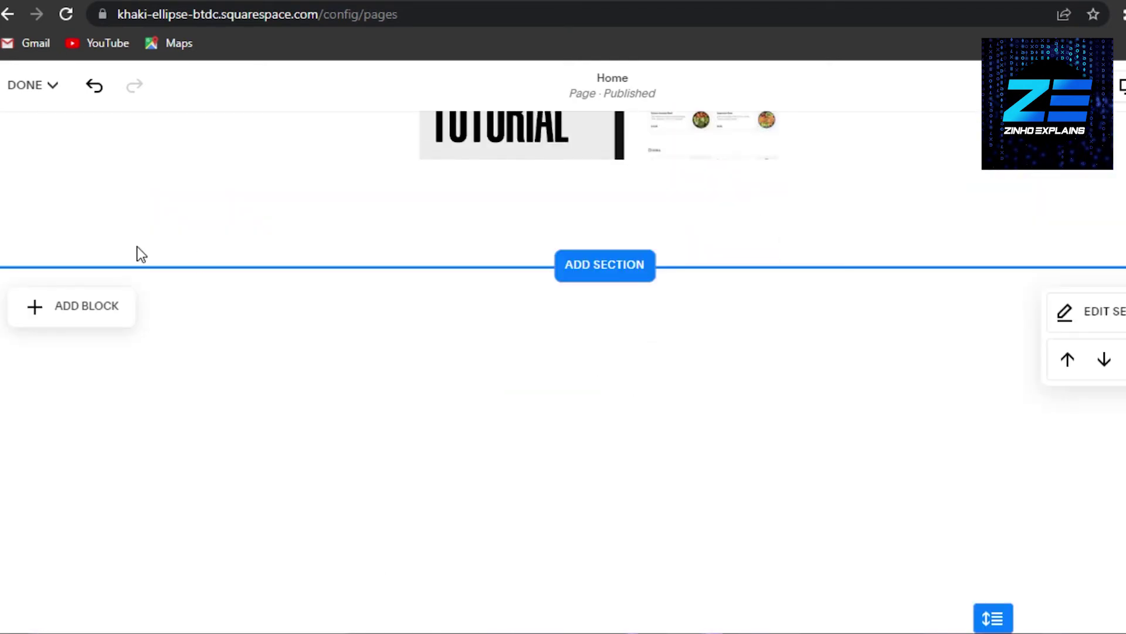
Step: Add a Code block and paste the Elfsight embed code after the 'Hello, World!' line
{"action": "left_click", "coordinate": [90, 308]}
{"action": "left_click_drag", "start_coordinate": [367, 366], "coordinate": [361, 463]}
{"action": "left_click", "coordinate": [261, 385]}
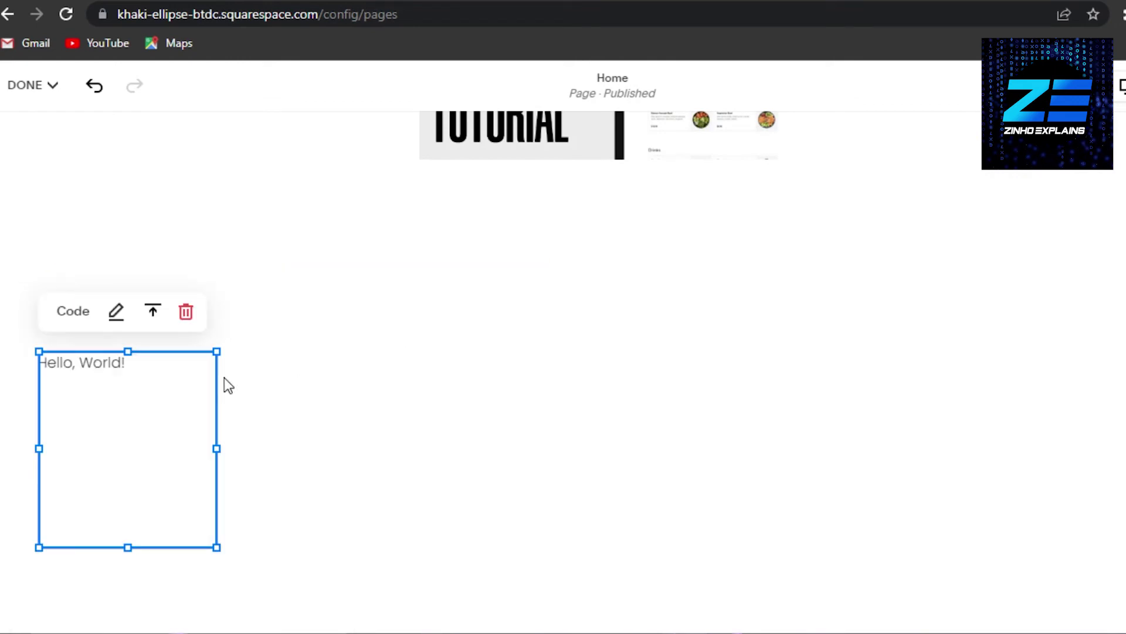
{"action": "left_click", "coordinate": [117, 314]}
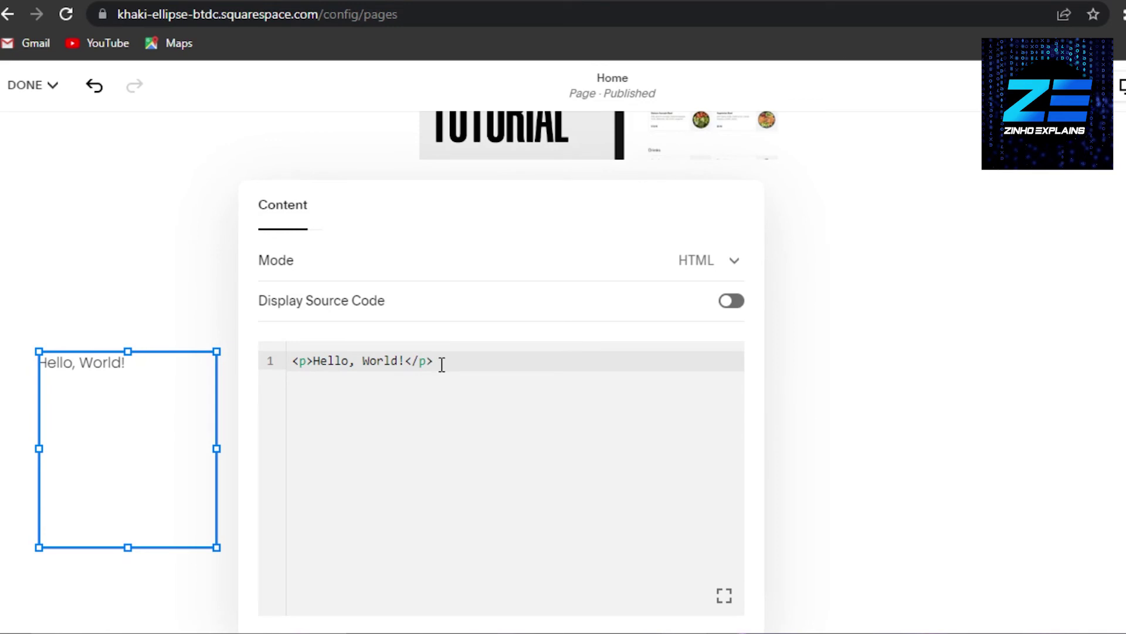
{"action": "left_click", "coordinate": [442, 364]}
{"action": "key", "text": "Return"}
{"action": "right_click", "coordinate": [437, 383]}
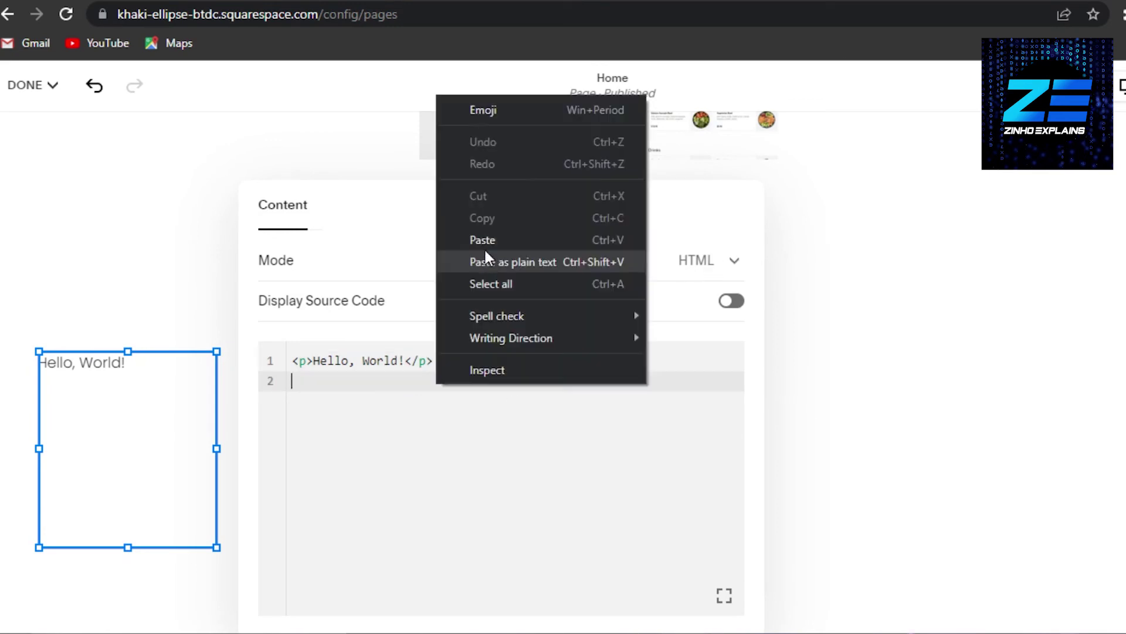
{"action": "left_click", "coordinate": [481, 238]}
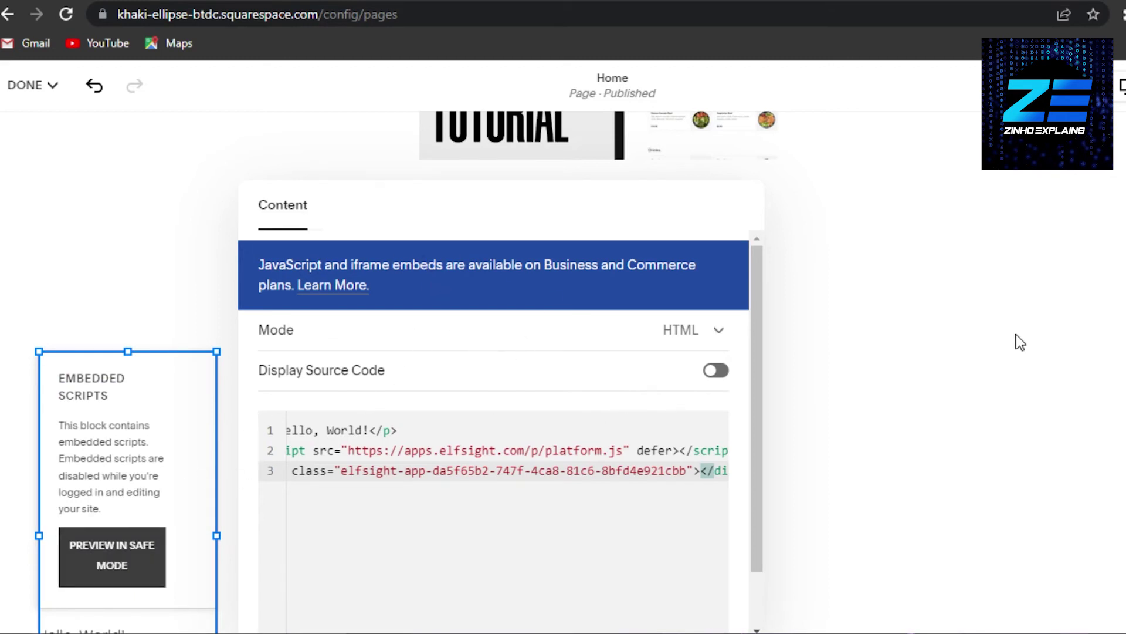
{"action": "scroll", "coordinate": [757, 344], "scroll_direction": "down", "scroll_amount": 4}
Step: Close the code editor, save the Home page changes and exit the full-screen editor
{"action": "left_click", "coordinate": [762, 495]}
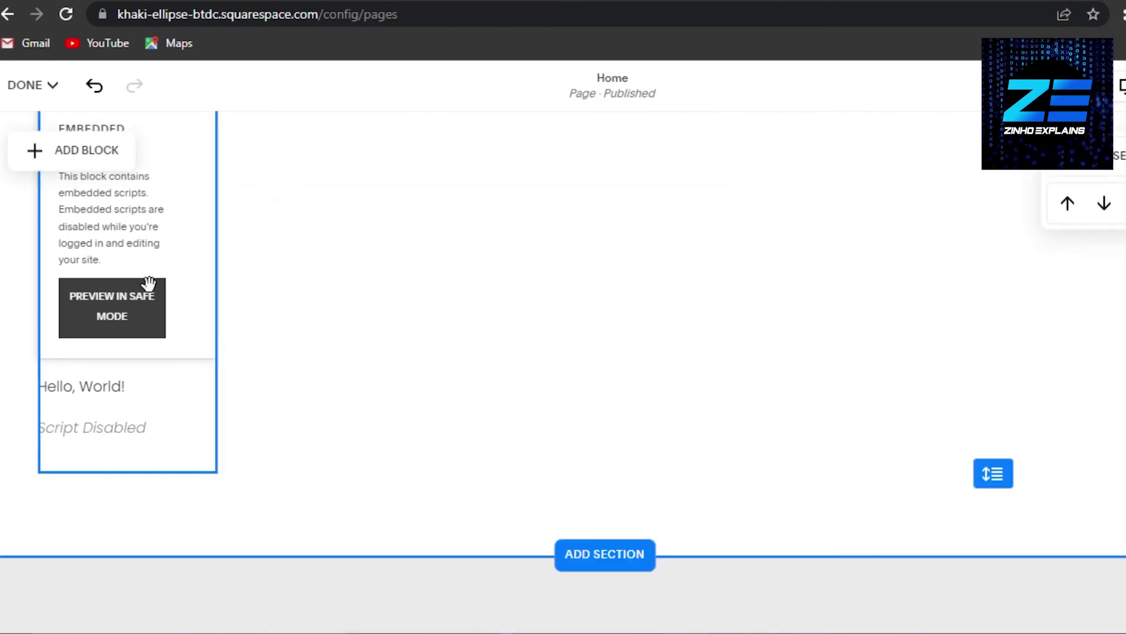
{"action": "scroll", "coordinate": [160, 504], "scroll_direction": "up", "scroll_amount": 3}
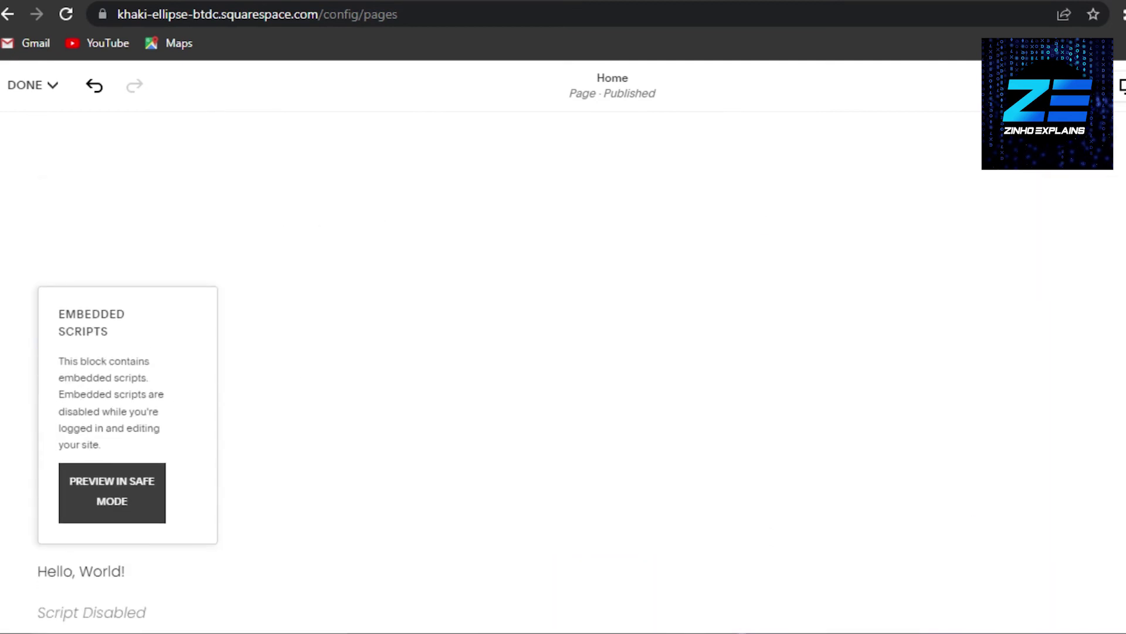
{"action": "left_click", "coordinate": [123, 502]}
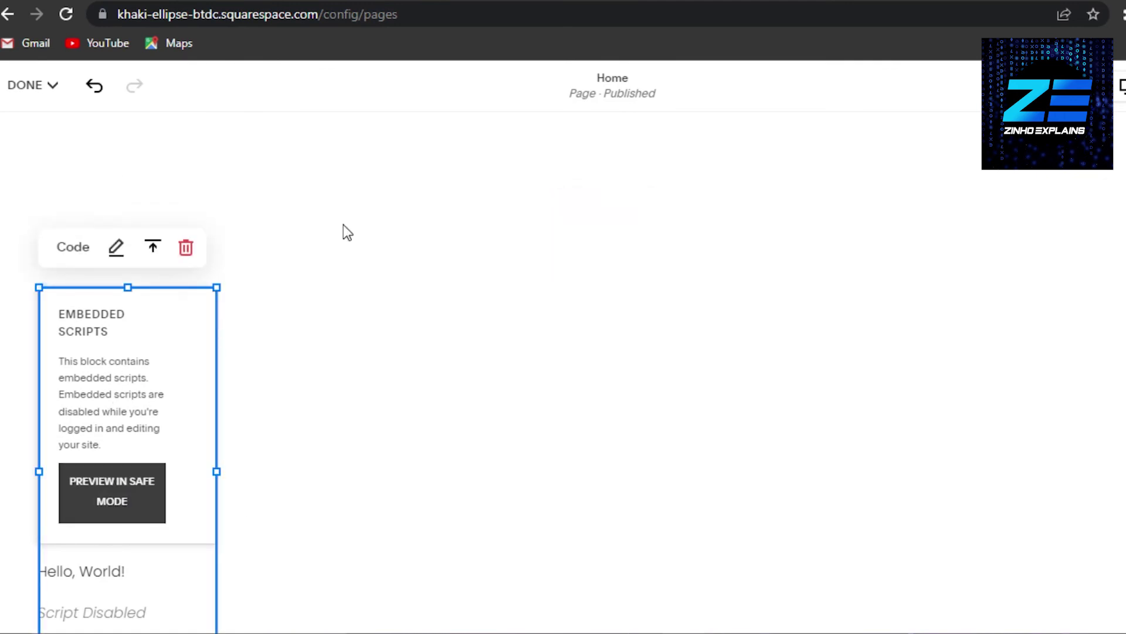
{"action": "left_click", "coordinate": [29, 85]}
{"action": "left_click", "coordinate": [40, 141]}
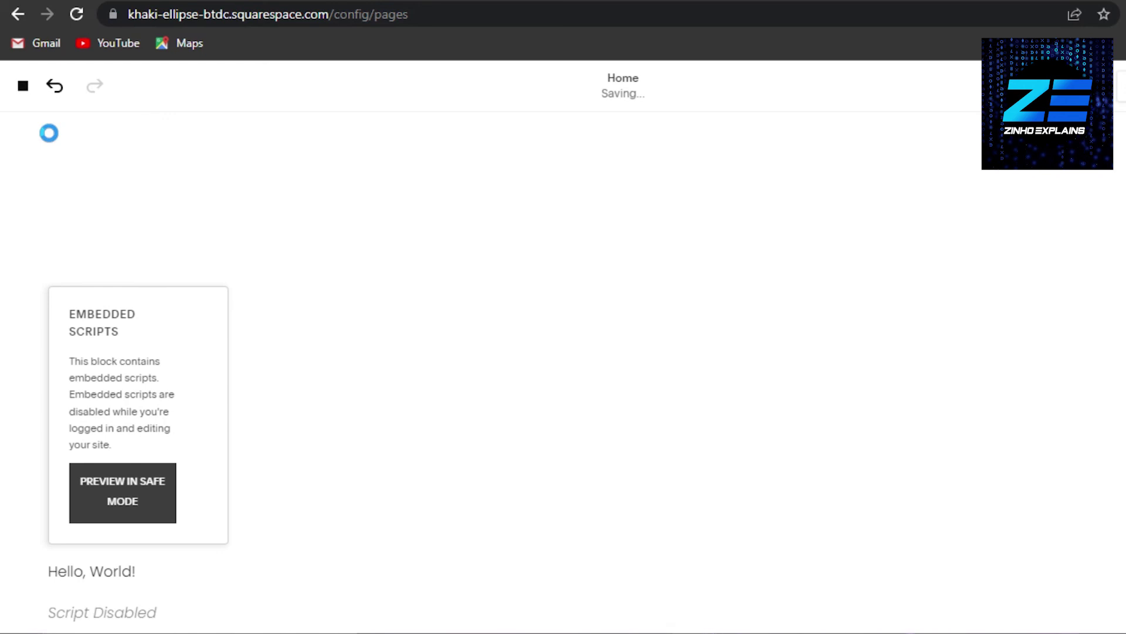
{"action": "key", "text": "Escape"}
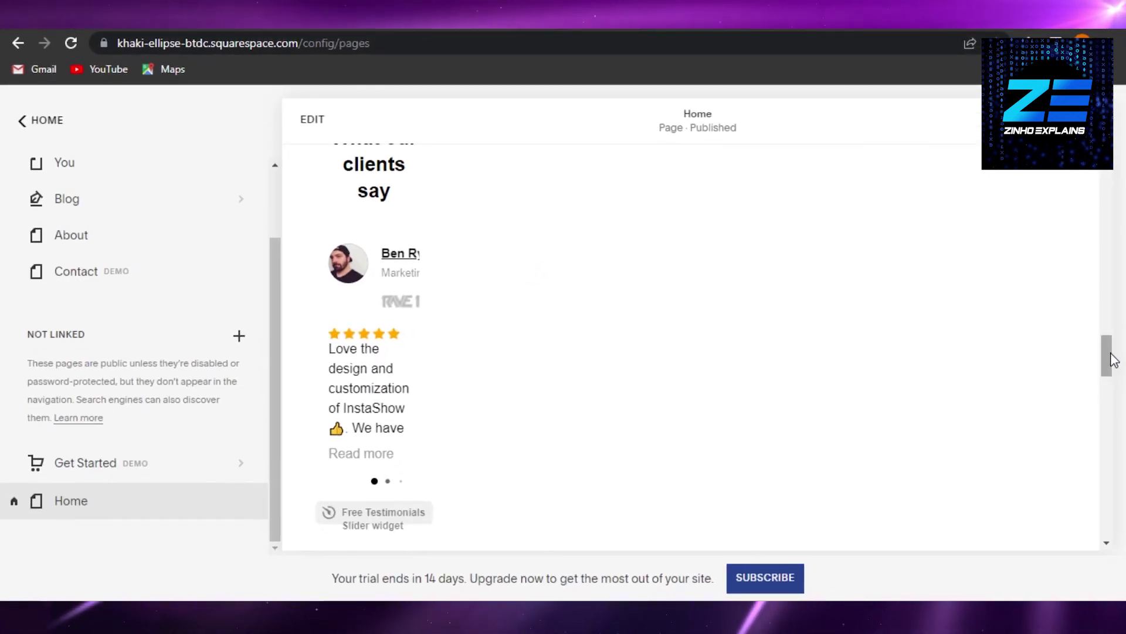
{"action": "left_click_drag", "start_coordinate": [1105, 366], "coordinate": [1099, 211]}
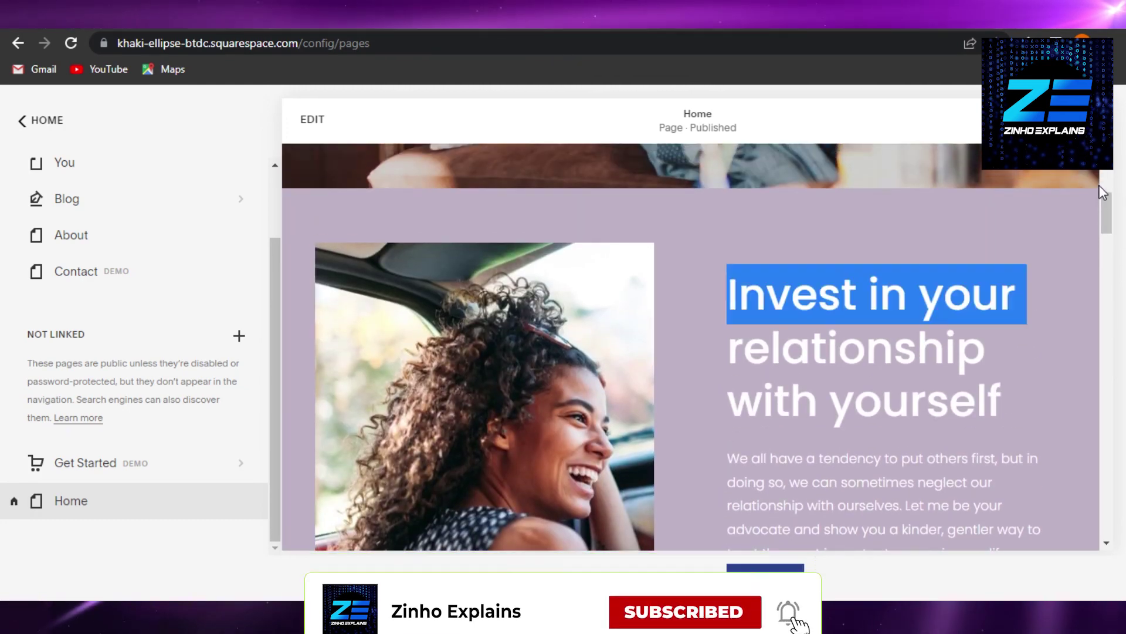